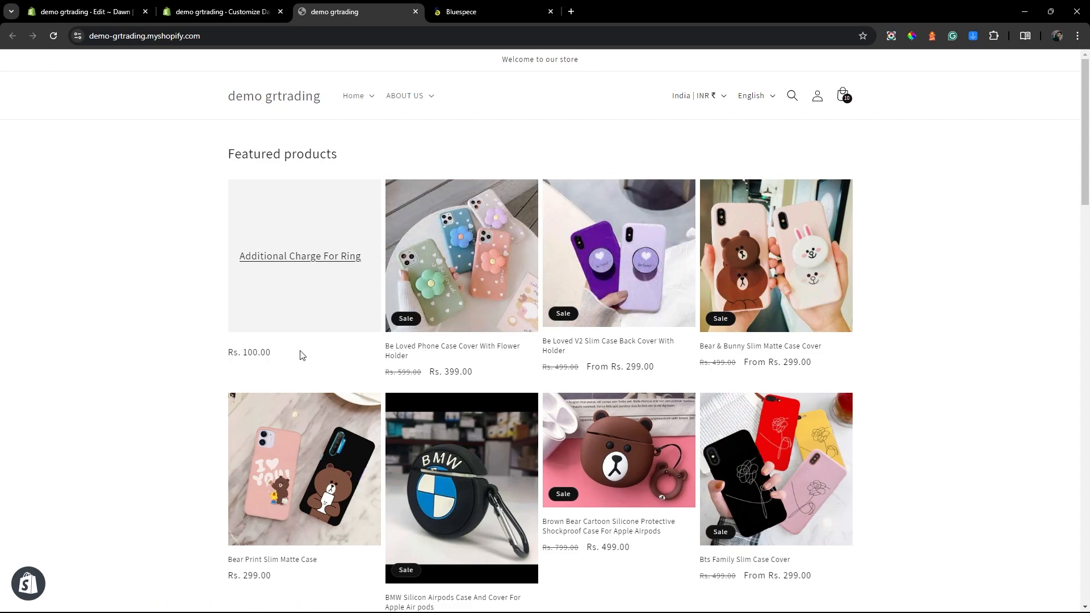
Look through the storefront home page from the featured products to the partners and the collection tags.
{"action": "scroll", "coordinate": [477, 397], "scroll_direction": "down", "scroll_amount": 15}
{"action": "scroll", "coordinate": [478, 397], "scroll_direction": "up", "scroll_amount": 10}
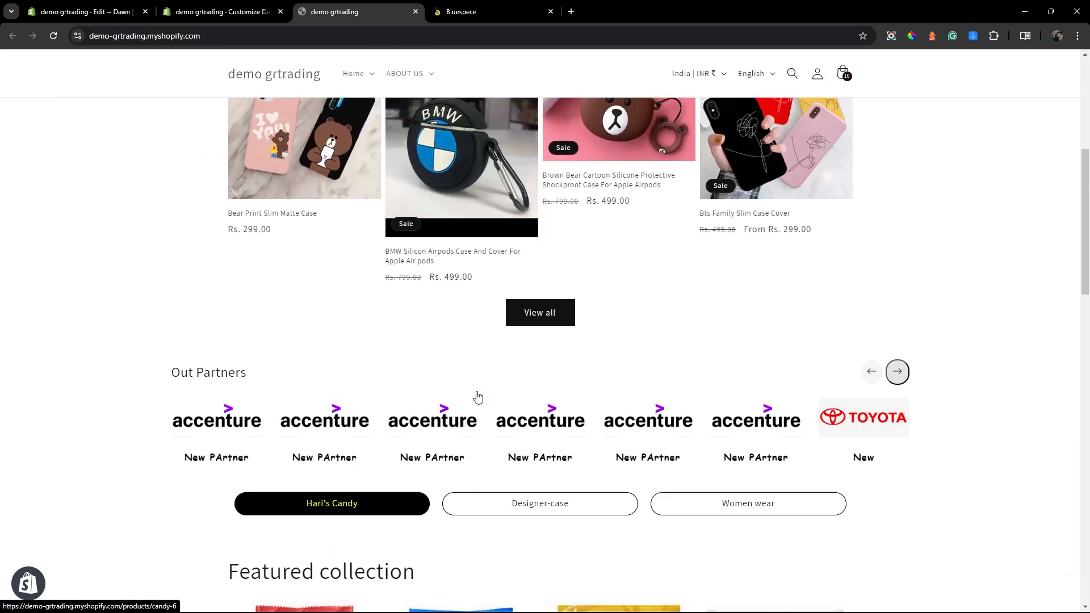
{"action": "scroll", "coordinate": [478, 397], "scroll_direction": "up", "scroll_amount": 6}
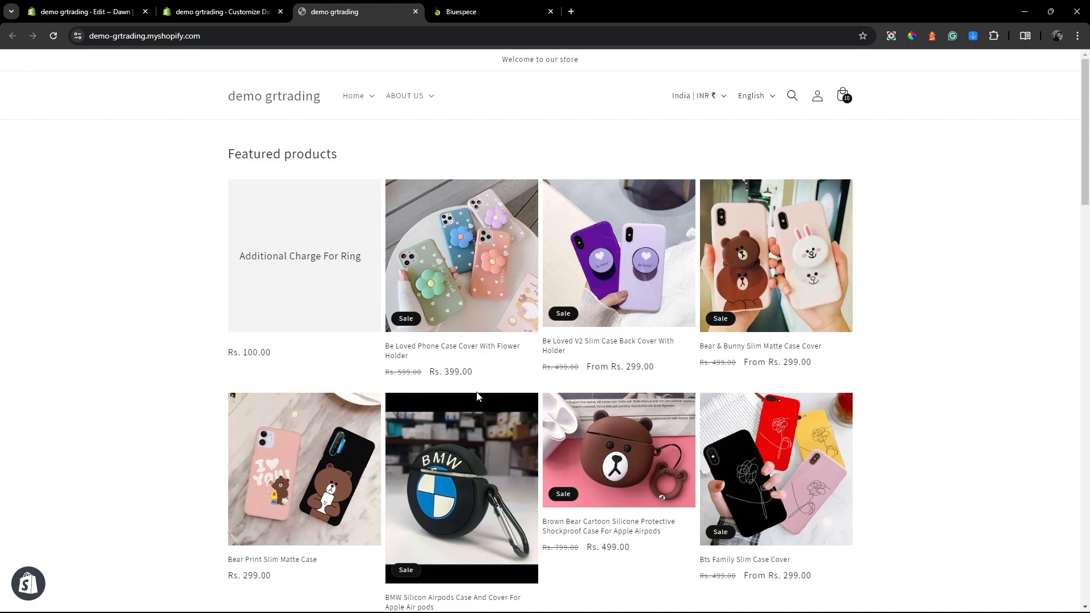
{"action": "scroll", "coordinate": [662, 324], "scroll_direction": "down", "scroll_amount": 5}
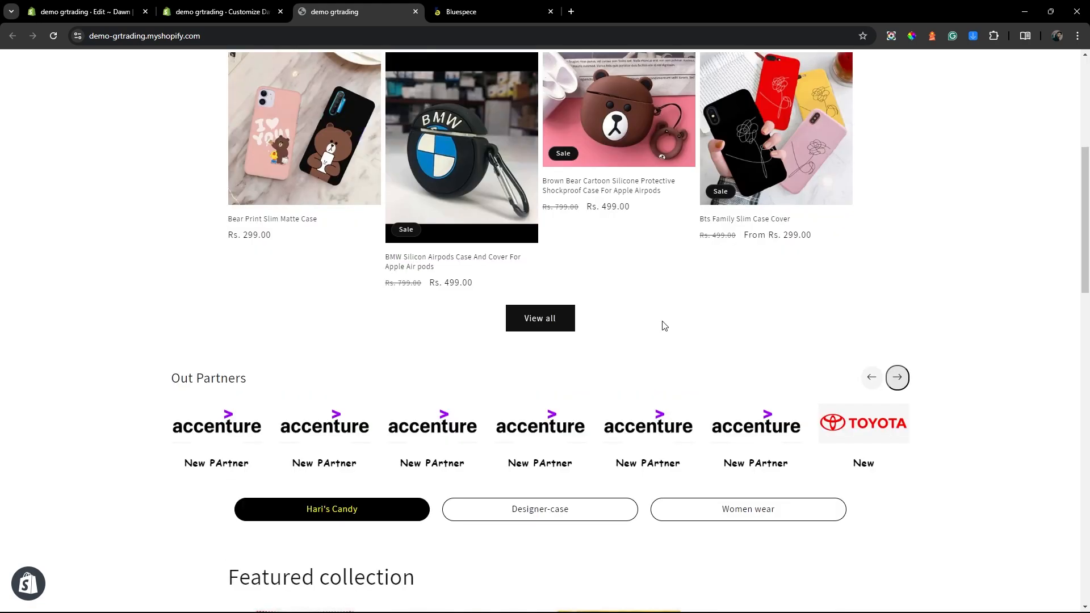
{"action": "scroll", "coordinate": [659, 318], "scroll_direction": "down", "scroll_amount": 4}
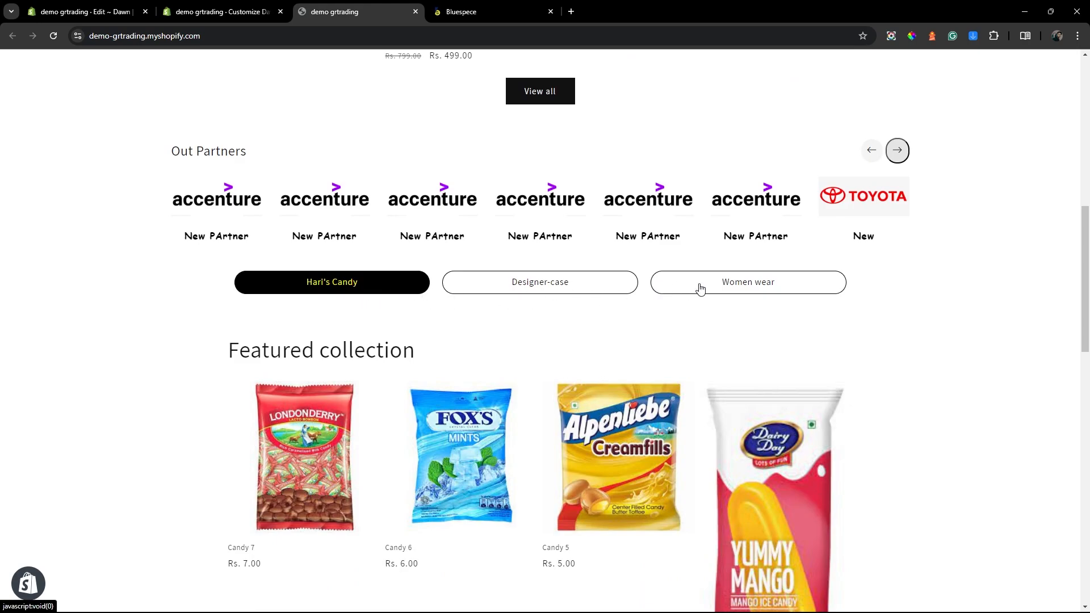
Show the Designer-case products through the storefront's collection tags, and switch to the Women wear products.
{"action": "left_click", "coordinate": [511, 282]}
{"action": "scroll", "coordinate": [510, 286], "scroll_direction": "down", "scroll_amount": 1}
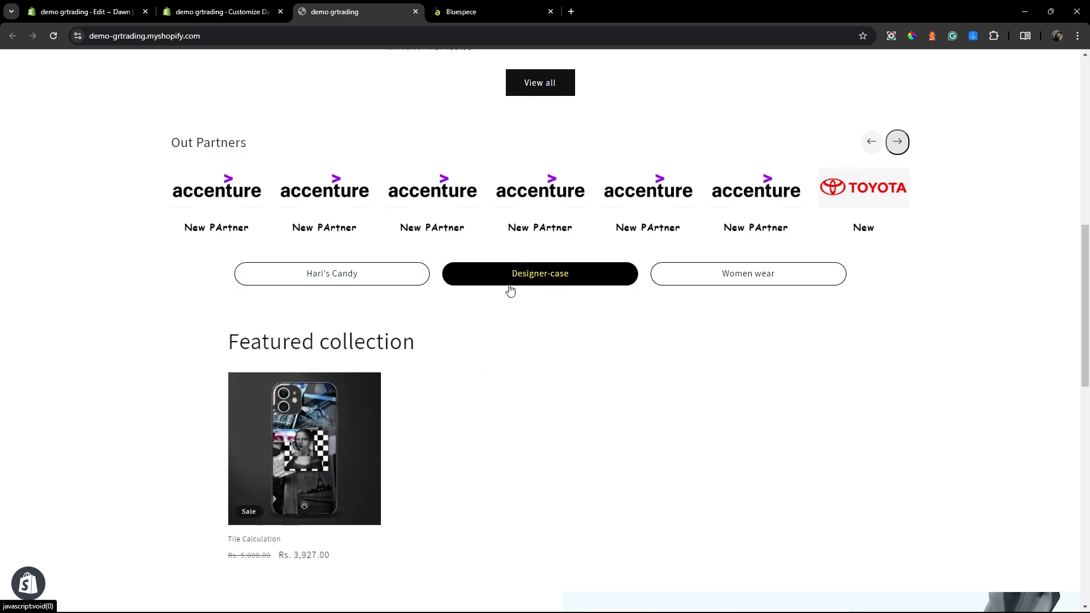
{"action": "scroll", "coordinate": [416, 324], "scroll_direction": "down", "scroll_amount": 1}
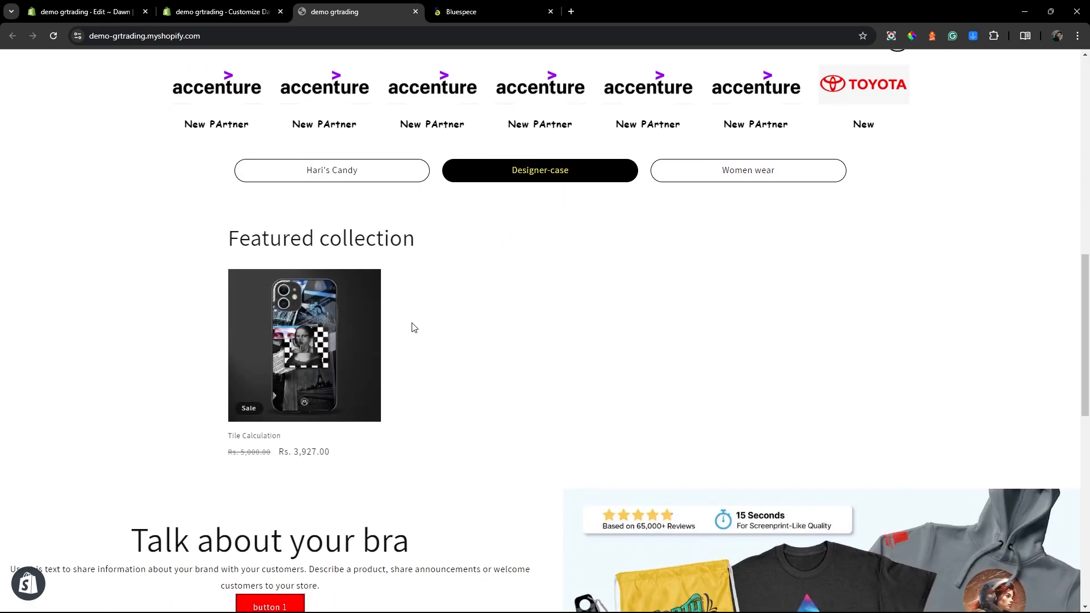
{"action": "left_click", "coordinate": [757, 176]}
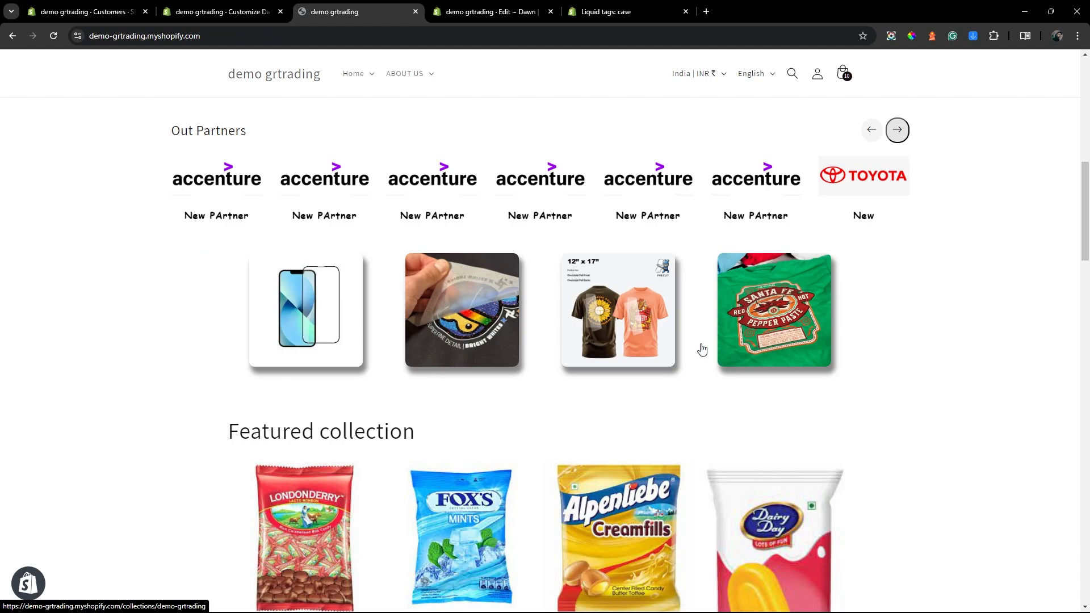
Check the GRT Tag slider settings in the theme editor, and open the Designer Cover collection from its storefront image and return.
{"action": "left_click", "coordinate": [218, 12]}
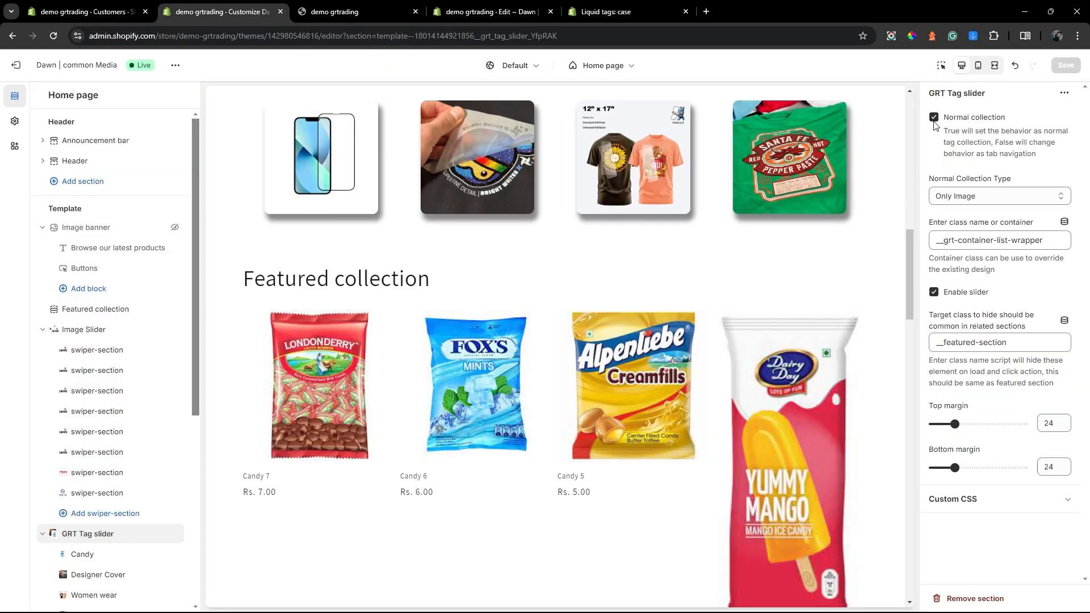
{"action": "key", "text": "ctrl+Tab"}
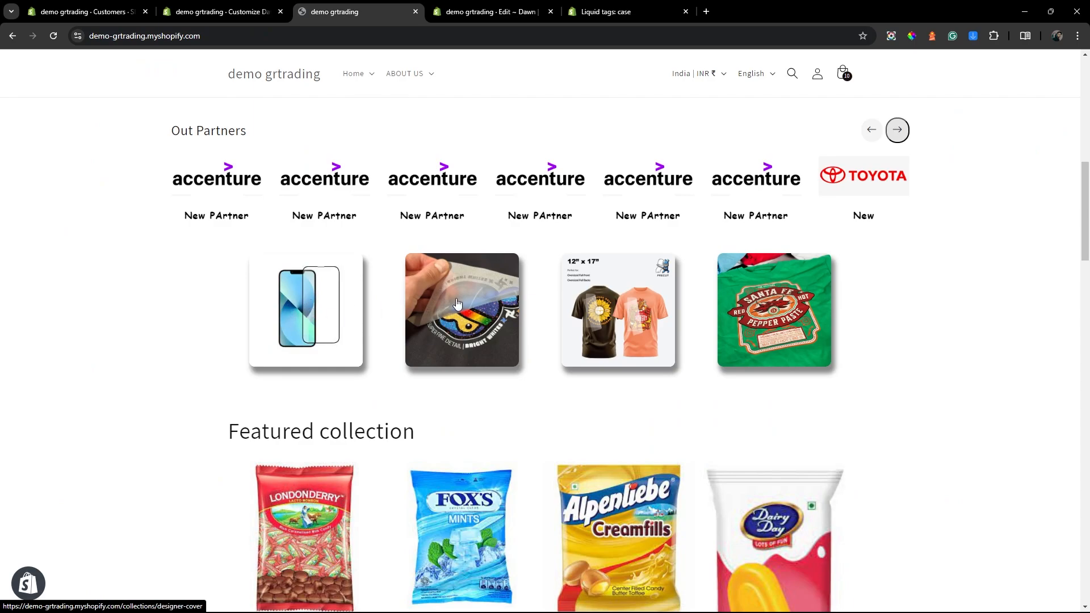
{"action": "left_click", "coordinate": [407, 299]}
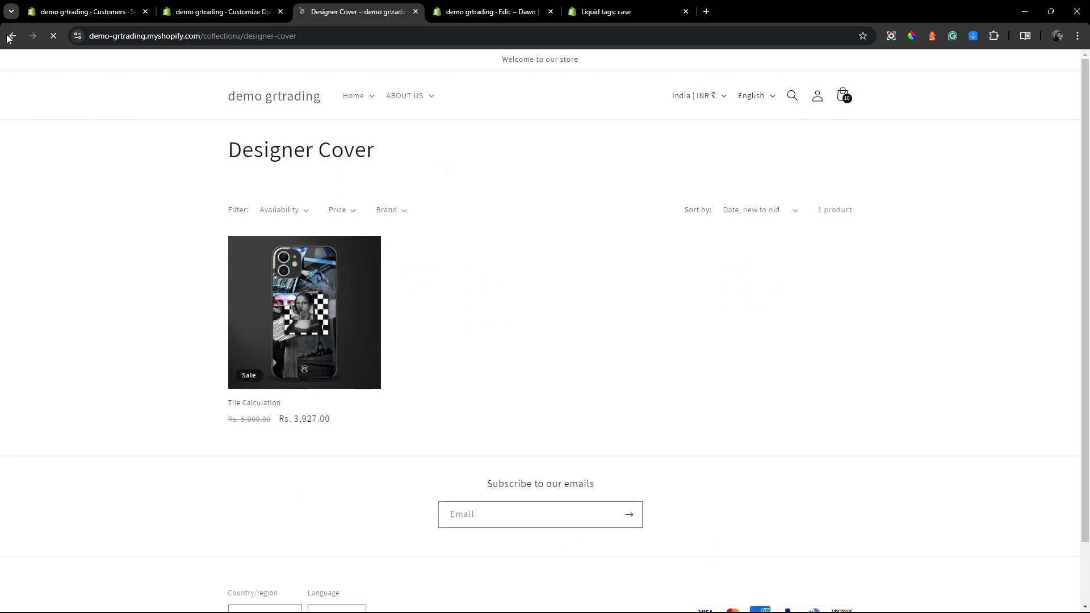
{"action": "key", "text": "alt+Left"}
Examine the featured collection sections below the image tags on the storefront home page.
{"action": "scroll", "coordinate": [378, 410], "scroll_direction": "up", "scroll_amount": 5}
{"action": "scroll", "coordinate": [379, 410], "scroll_direction": "down", "scroll_amount": 5}
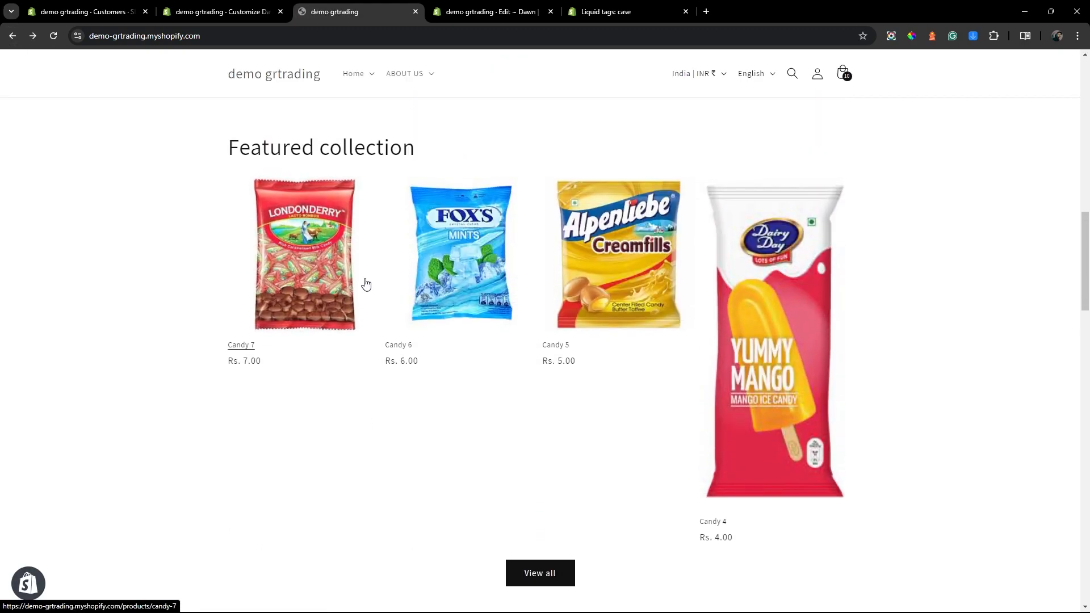
{"action": "scroll", "coordinate": [366, 287], "scroll_direction": "down", "scroll_amount": 7}
{"action": "scroll", "coordinate": [366, 290], "scroll_direction": "down", "scroll_amount": 4}
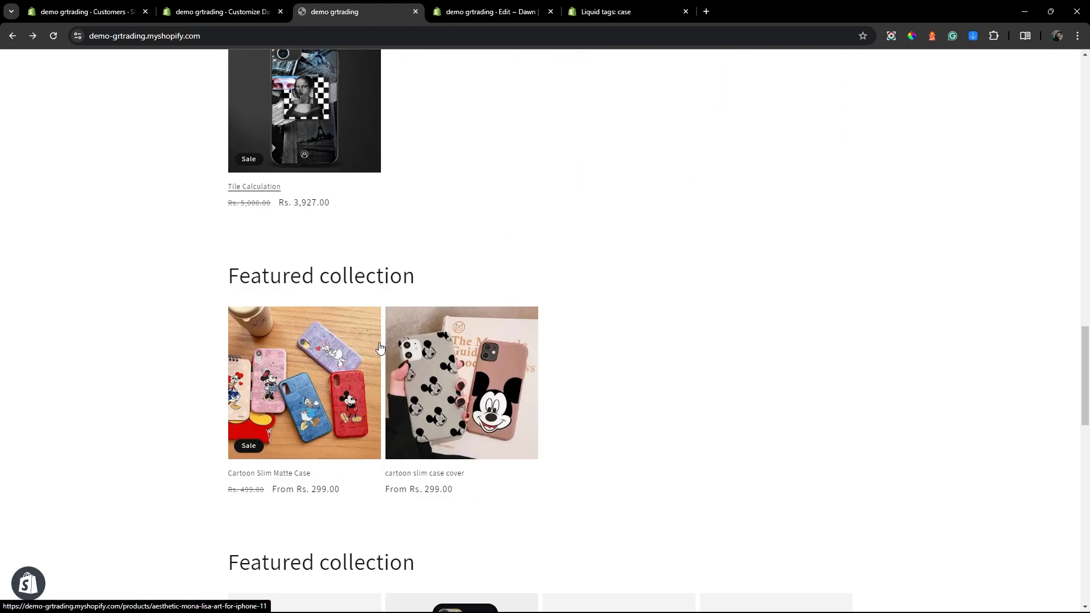
{"action": "scroll", "coordinate": [382, 356], "scroll_direction": "up", "scroll_amount": 5}
{"action": "scroll", "coordinate": [380, 355], "scroll_direction": "up", "scroll_amount": 12}
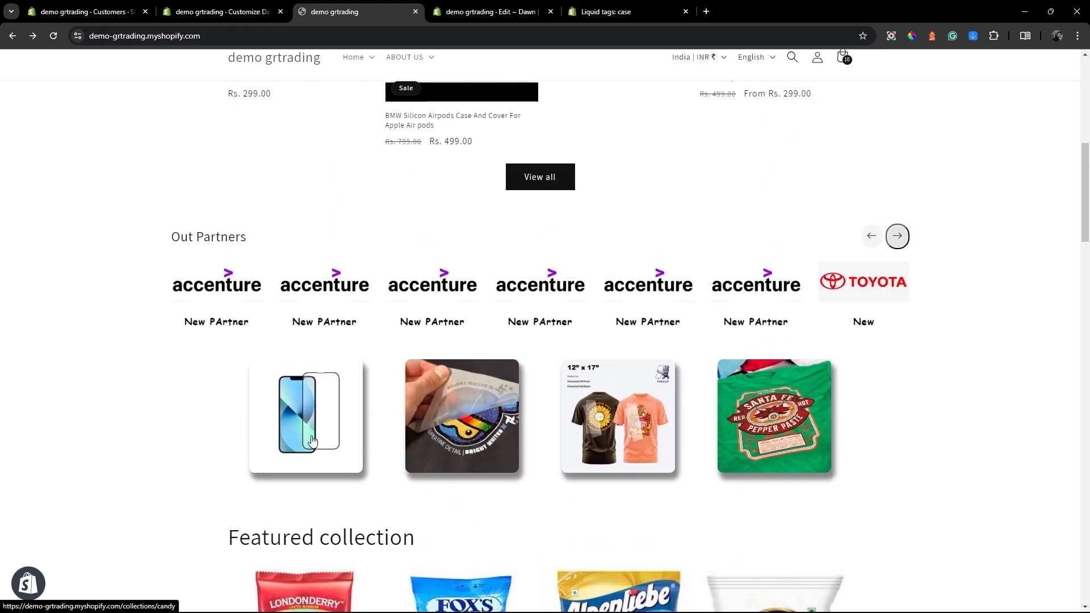
{"action": "scroll", "coordinate": [470, 337], "scroll_direction": "down", "scroll_amount": 2}
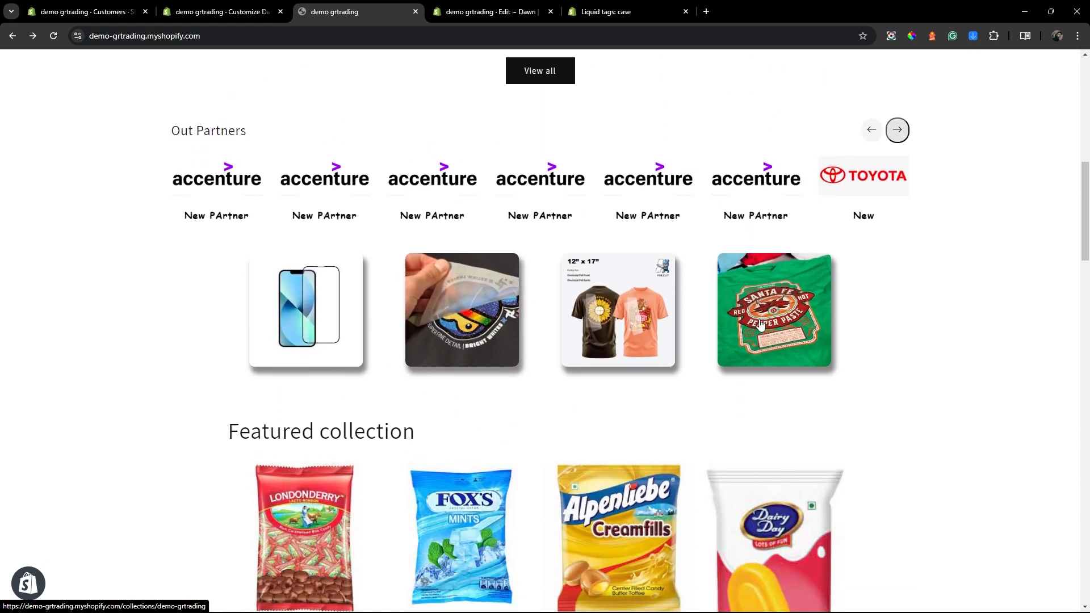
In the theme editor, try the GRT Tag slider's Only Text and Only Image collection types, and choose Image With Text.
{"action": "left_click", "coordinate": [213, 12]}
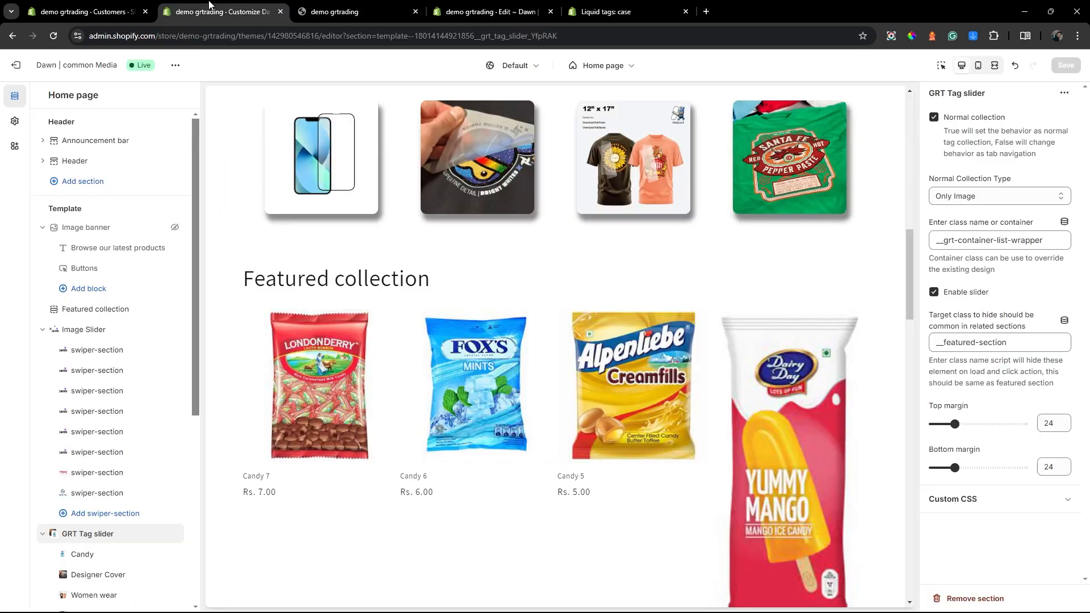
{"action": "left_click", "coordinate": [960, 195]}
{"action": "left_click", "coordinate": [959, 211]}
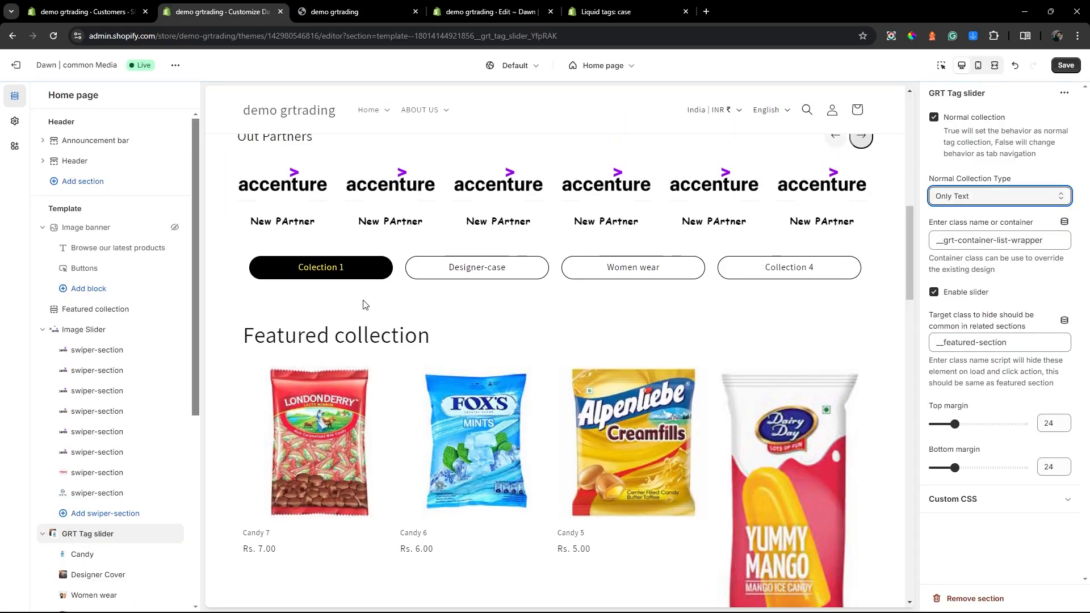
{"action": "left_click", "coordinate": [972, 197]}
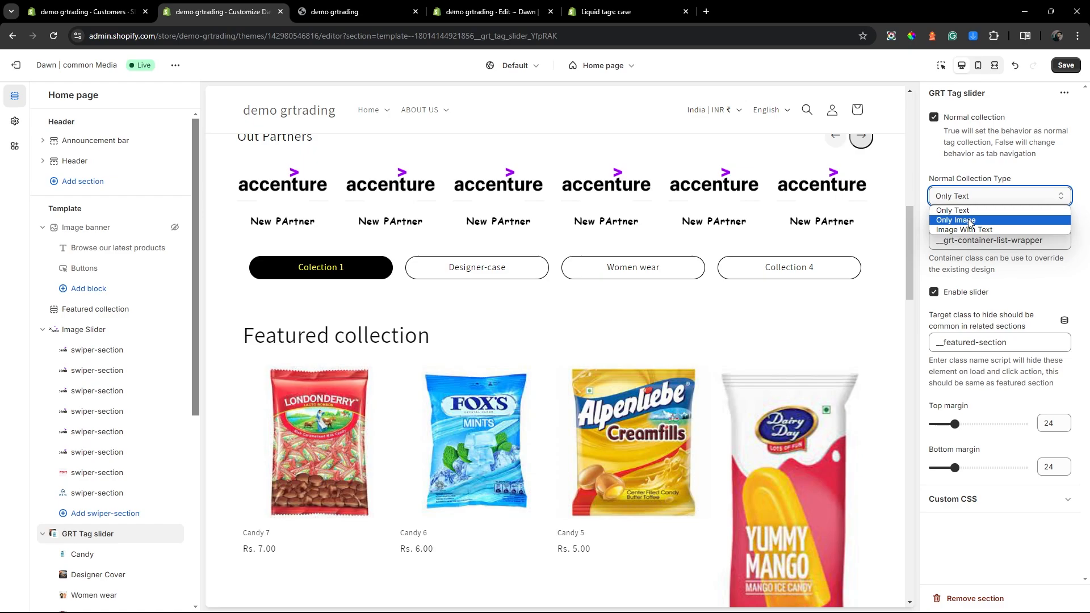
{"action": "left_click", "coordinate": [972, 217]}
{"action": "left_click", "coordinate": [972, 199]}
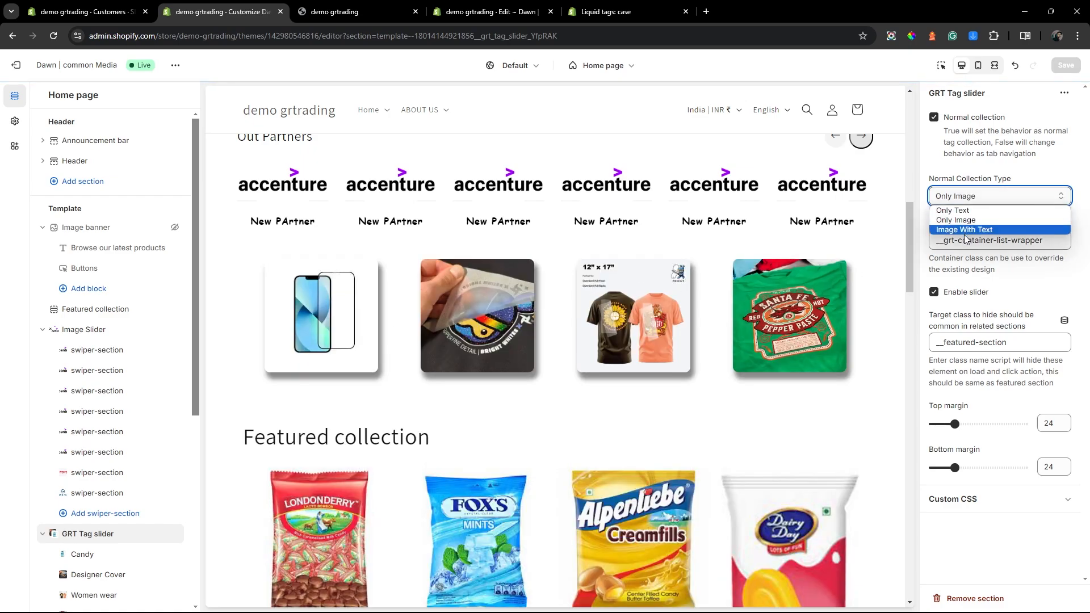
{"action": "left_click", "coordinate": [963, 230]}
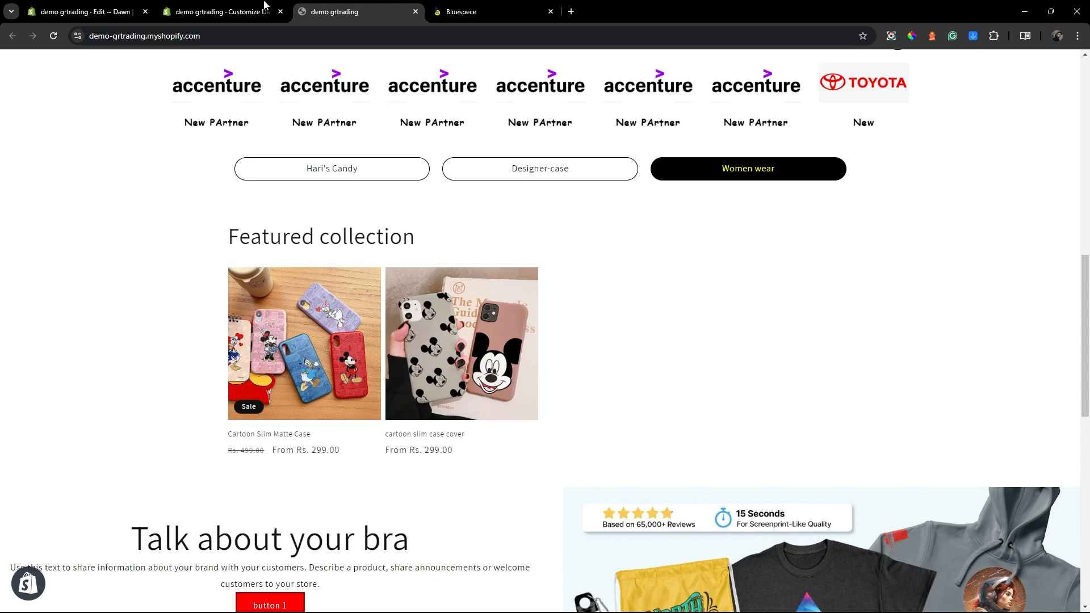
Switch to the theme code editor and review the style and block loop code in grt-tag-slider.liquid.
{"action": "left_click", "coordinate": [227, 10]}
{"action": "left_click", "coordinate": [121, 5]}
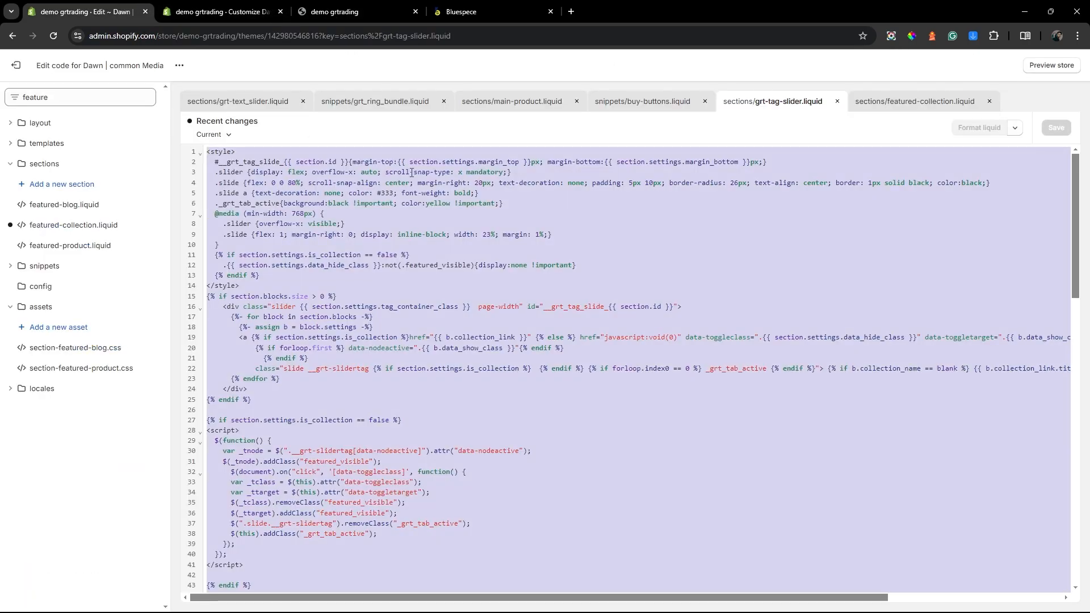
{"action": "left_click", "coordinate": [349, 215]}
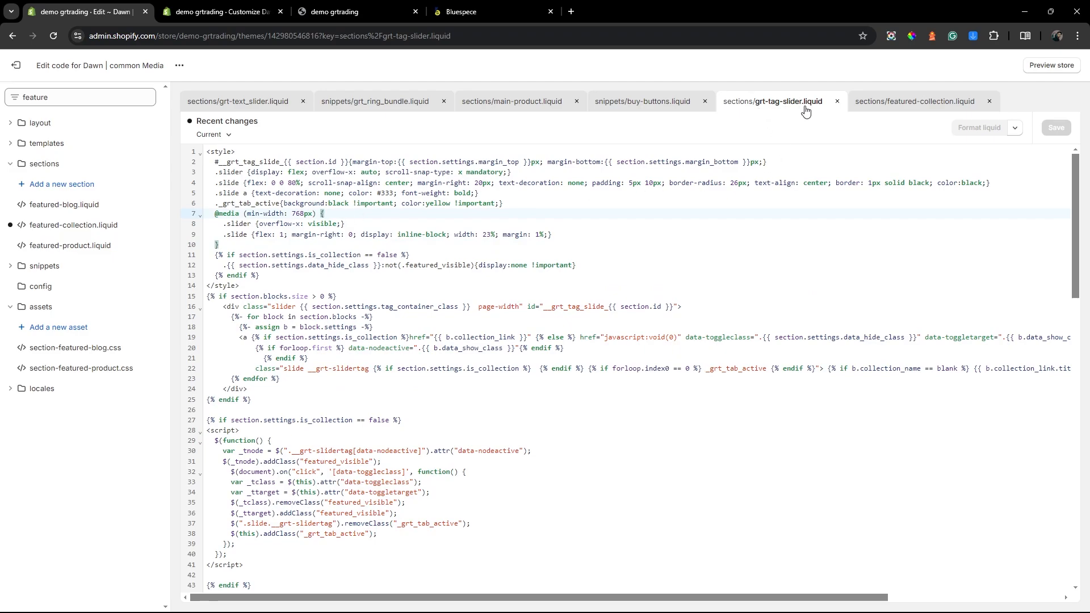
{"action": "left_click", "coordinate": [425, 278]}
{"action": "left_click", "coordinate": [435, 317]}
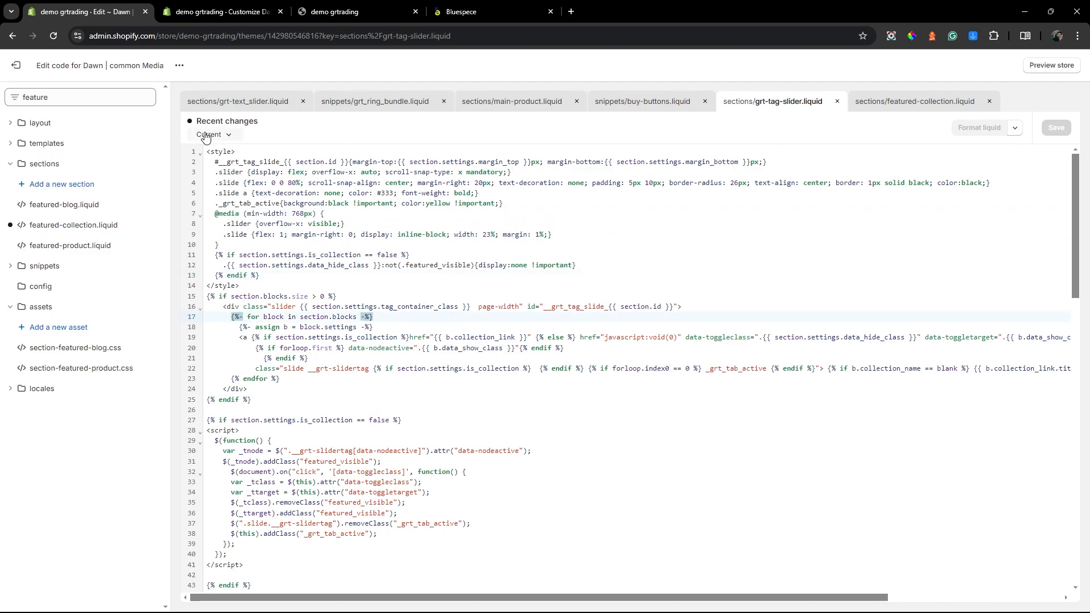
Open featured-collection.liquid and find the next occurrence of featued_section_class.
{"action": "left_click", "coordinate": [42, 97]}
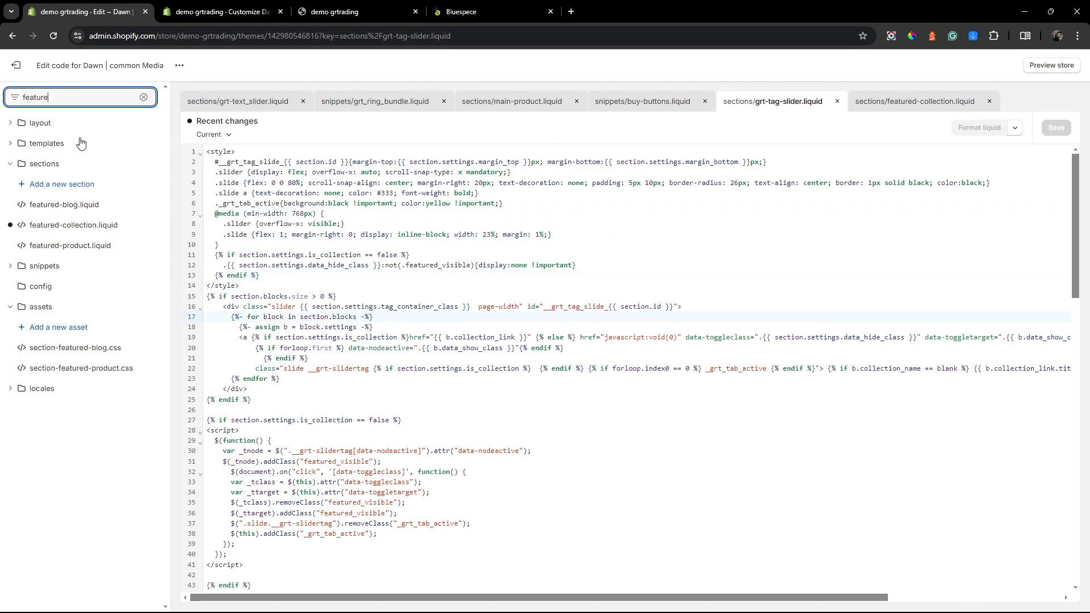
{"action": "left_click", "coordinate": [85, 226]}
{"action": "left_click", "coordinate": [478, 322]}
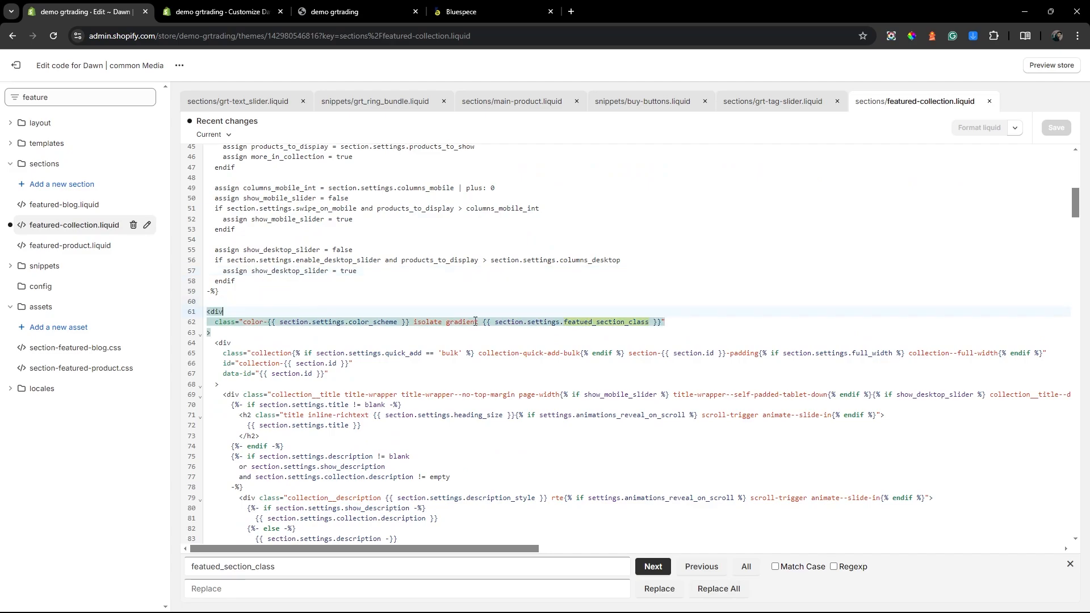
{"action": "left_click", "coordinate": [503, 322]}
{"action": "double_click", "coordinate": [585, 319]}
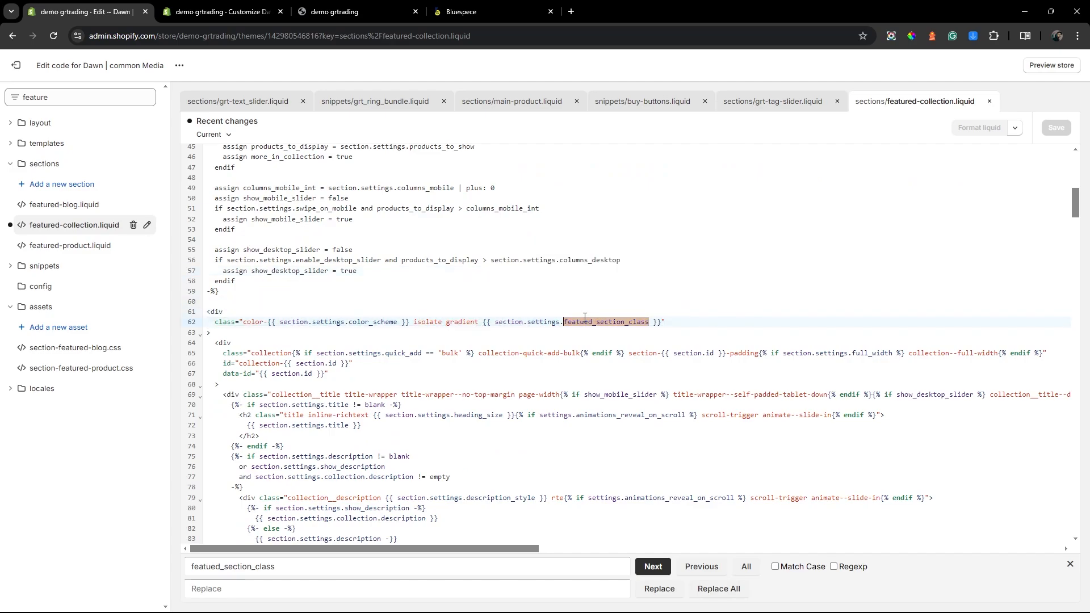
{"action": "key", "text": "ctrl+f"}
{"action": "key", "text": "Return"}
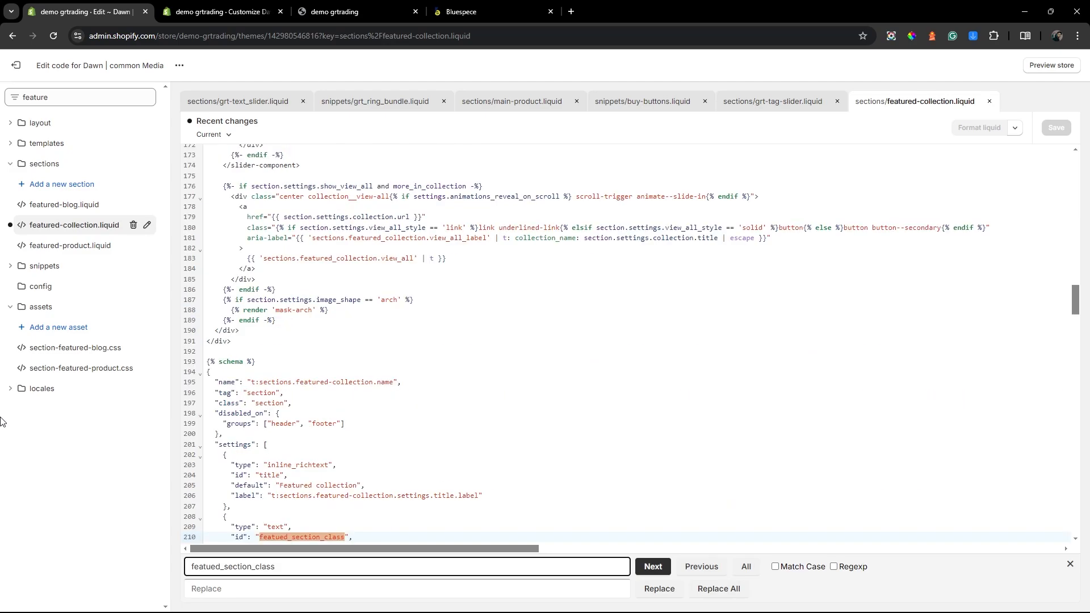
Review the featued_section_class text setting in the schema and highlight where the section's outer div class outputs it.
{"action": "scroll", "coordinate": [173, 452], "scroll_direction": "down", "scroll_amount": 2}
{"action": "left_click_drag", "start_coordinate": [219, 403], "coordinate": [235, 452]}
{"action": "left_click", "coordinate": [235, 453]}
{"action": "scroll", "coordinate": [267, 453], "scroll_direction": "up", "scroll_amount": 15}
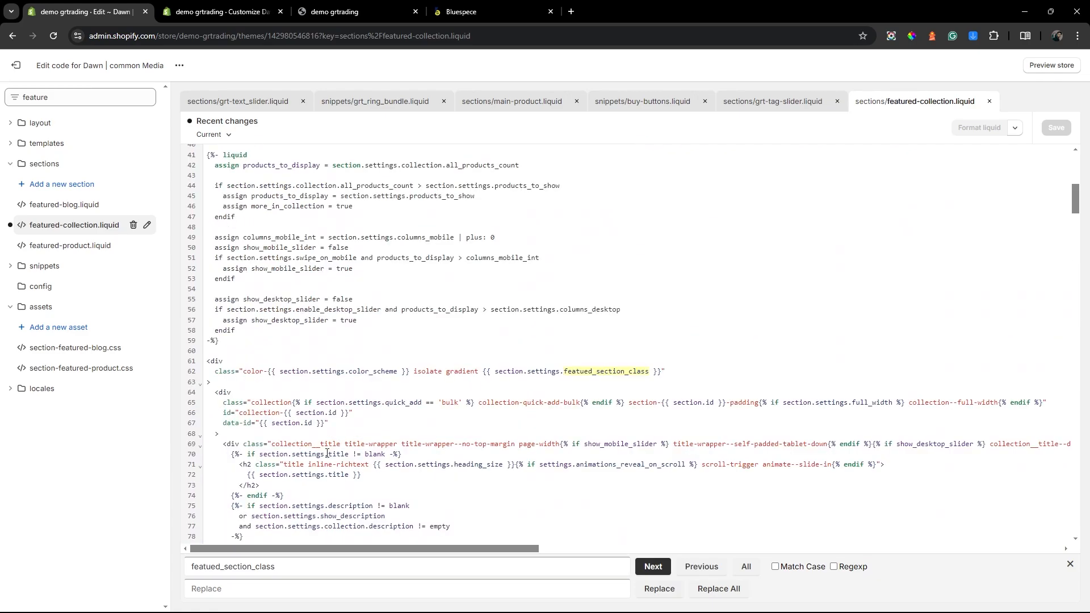
{"action": "left_click_drag", "start_coordinate": [480, 376], "coordinate": [661, 375]}
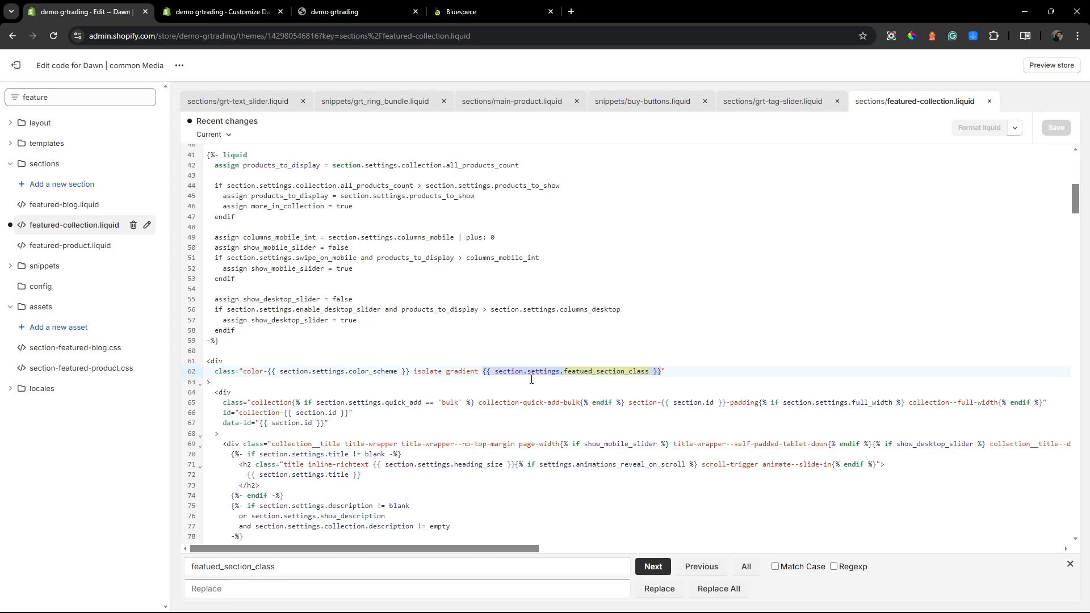
Switch to the theme editor and examine the Candy featured collection section in the home page preview.
{"action": "left_click", "coordinate": [187, 10]}
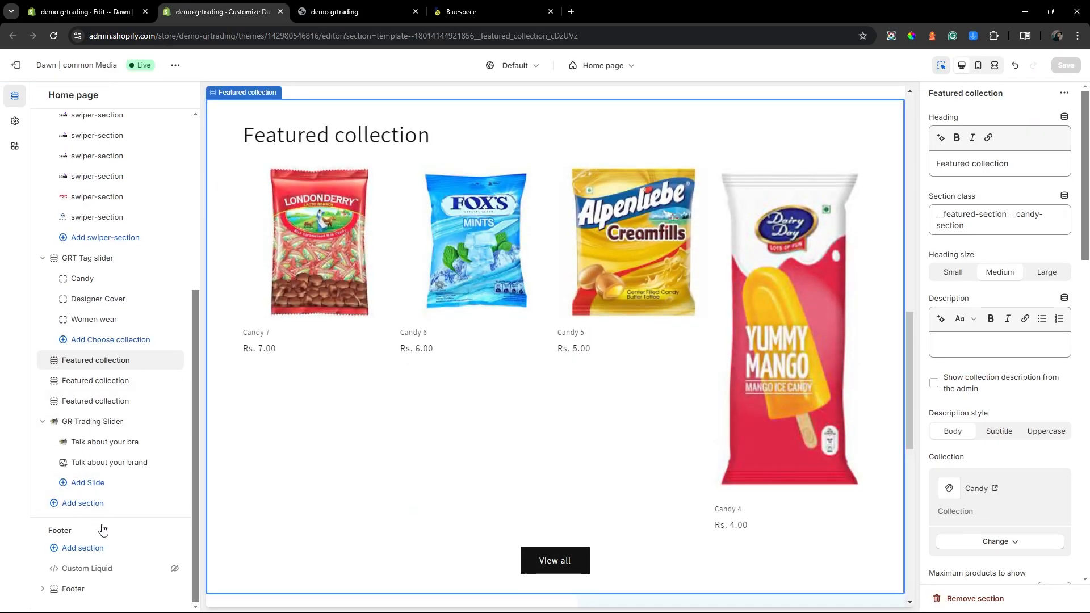
{"action": "scroll", "coordinate": [346, 355], "scroll_direction": "down", "scroll_amount": 1}
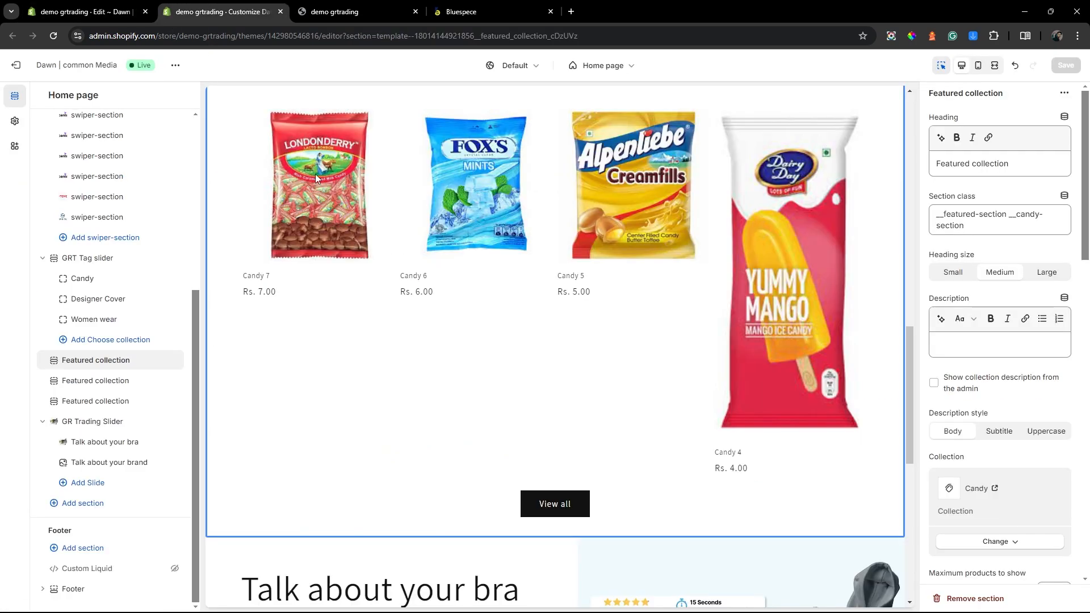
{"action": "scroll", "coordinate": [511, 352], "scroll_direction": "down", "scroll_amount": 3}
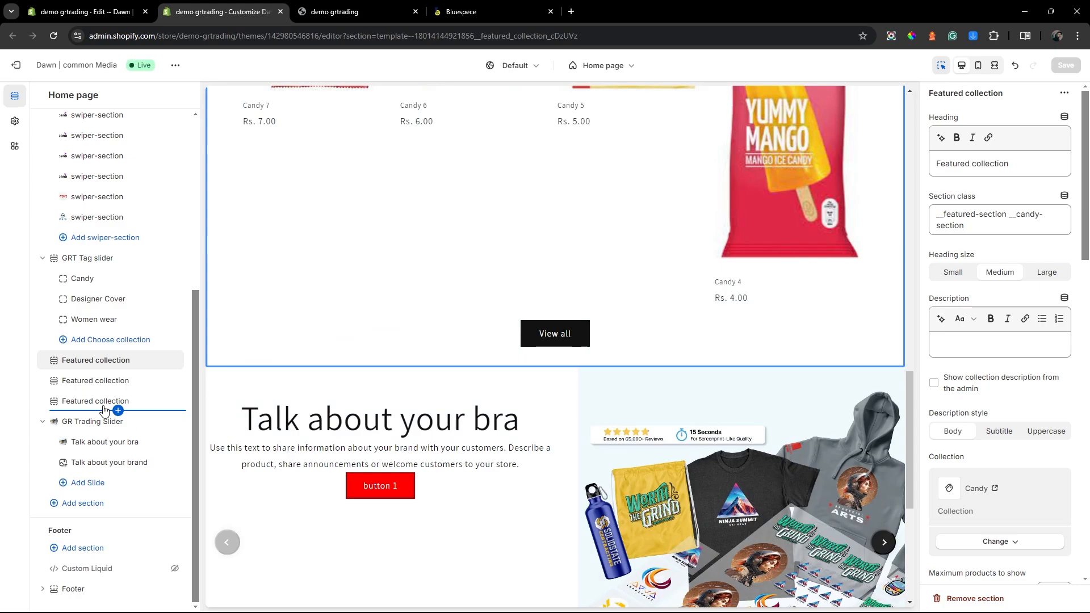
Compare the Candy tag block's target class to show with the section class of the first featured collection below the tag slider.
{"action": "left_click", "coordinate": [91, 278]}
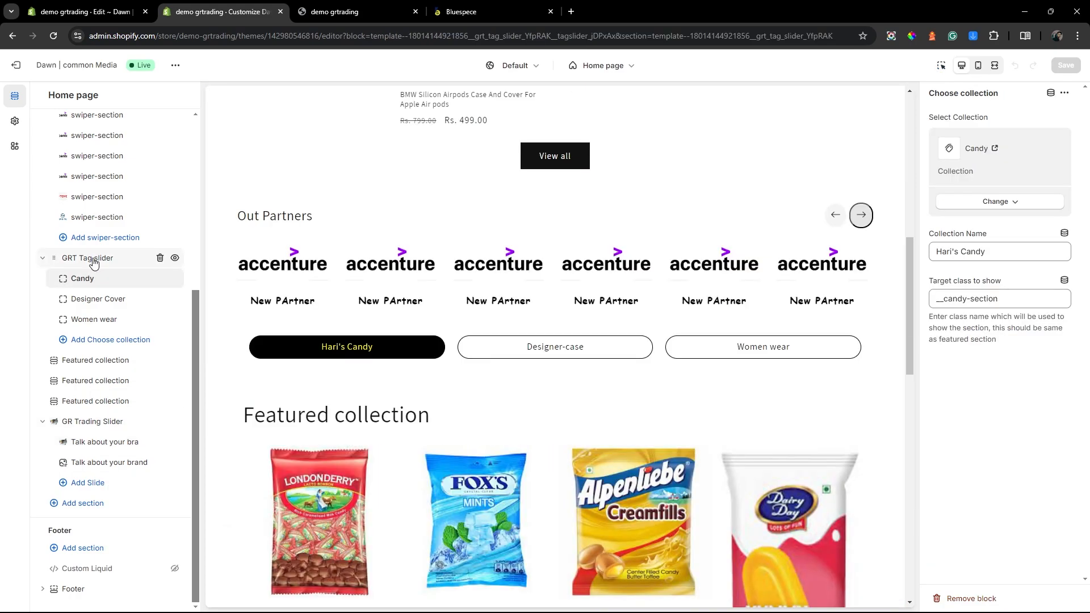
{"action": "left_click", "coordinate": [94, 262]}
{"action": "left_click", "coordinate": [90, 279]}
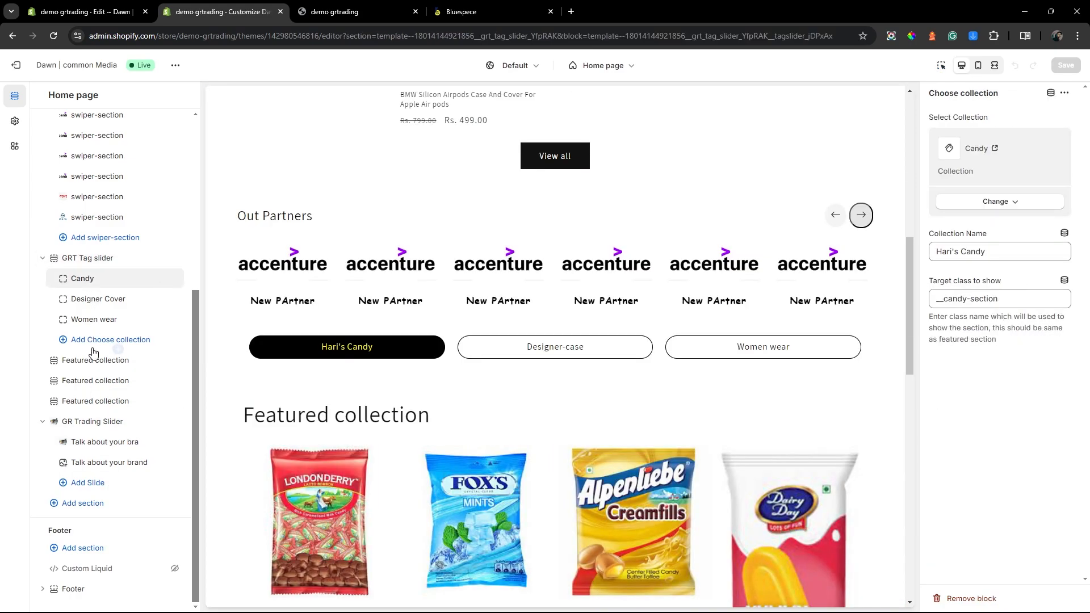
{"action": "left_click", "coordinate": [88, 365]}
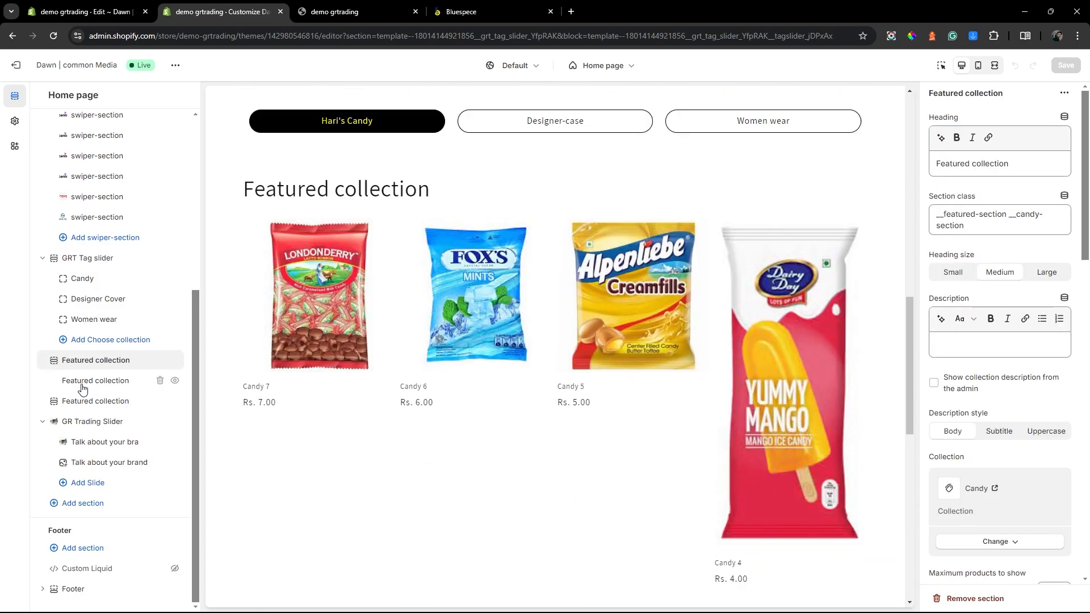
{"action": "left_click", "coordinate": [85, 384]}
{"action": "left_click", "coordinate": [96, 365]}
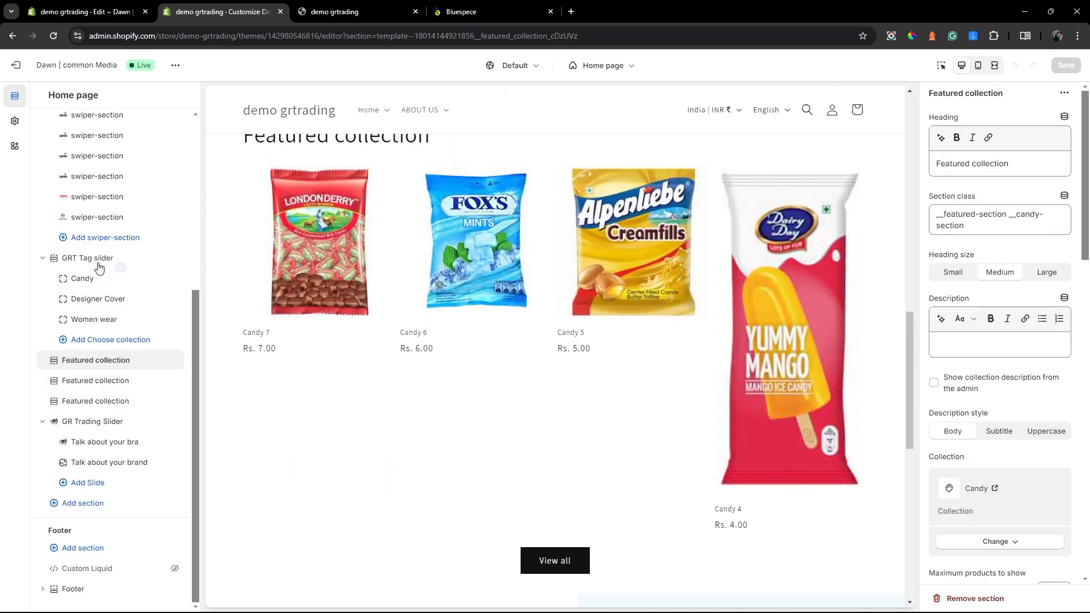
Review the GRT Tag slider settings and browse the sections available to add to the home page template.
{"action": "left_click", "coordinate": [100, 263]}
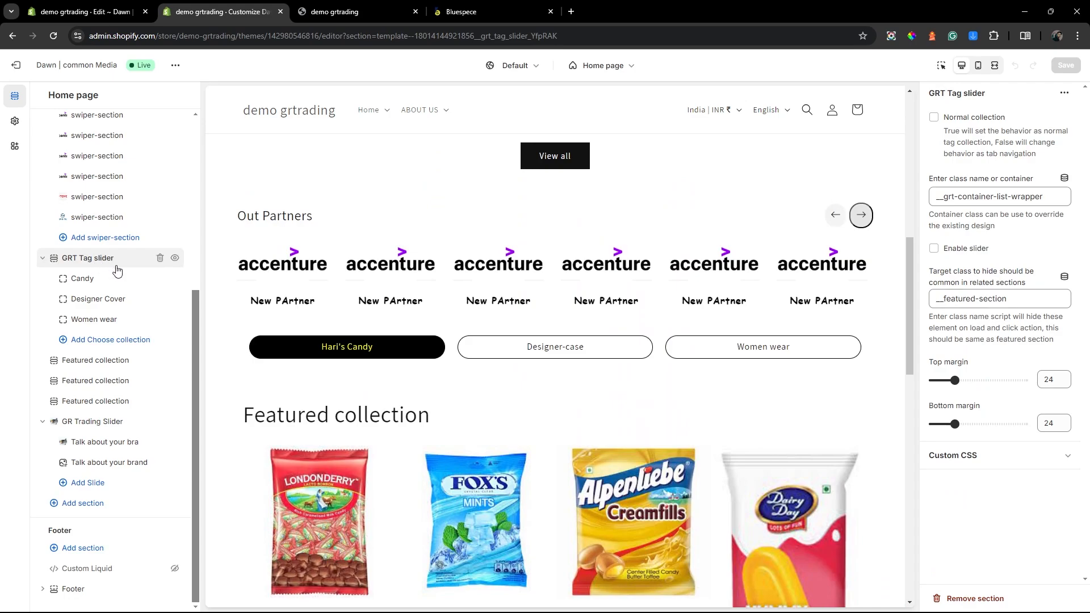
{"action": "left_click", "coordinate": [85, 504]}
{"action": "scroll", "coordinate": [254, 483], "scroll_direction": "down", "scroll_amount": 1}
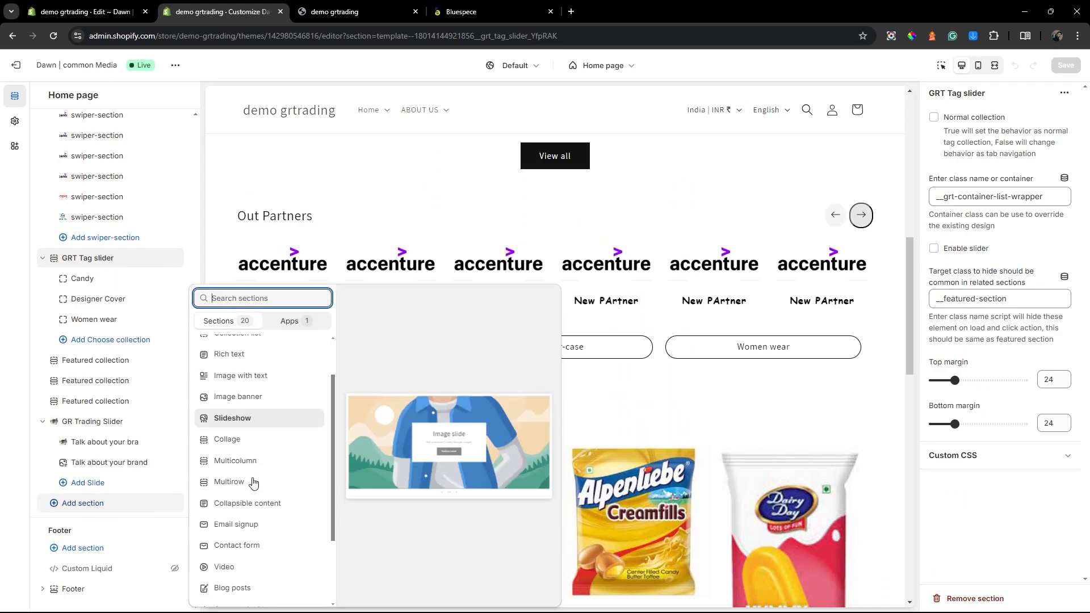
Open the Candy tag block and view the options for changing its selected collection, keeping the current one.
{"action": "left_click", "coordinate": [92, 281]}
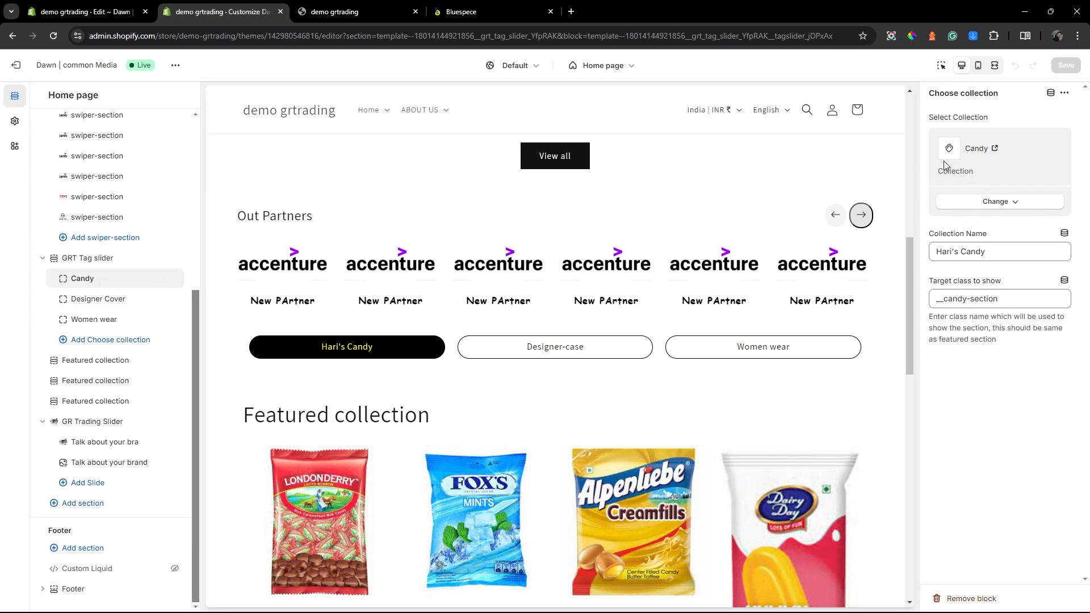
{"action": "left_click", "coordinate": [1011, 202]}
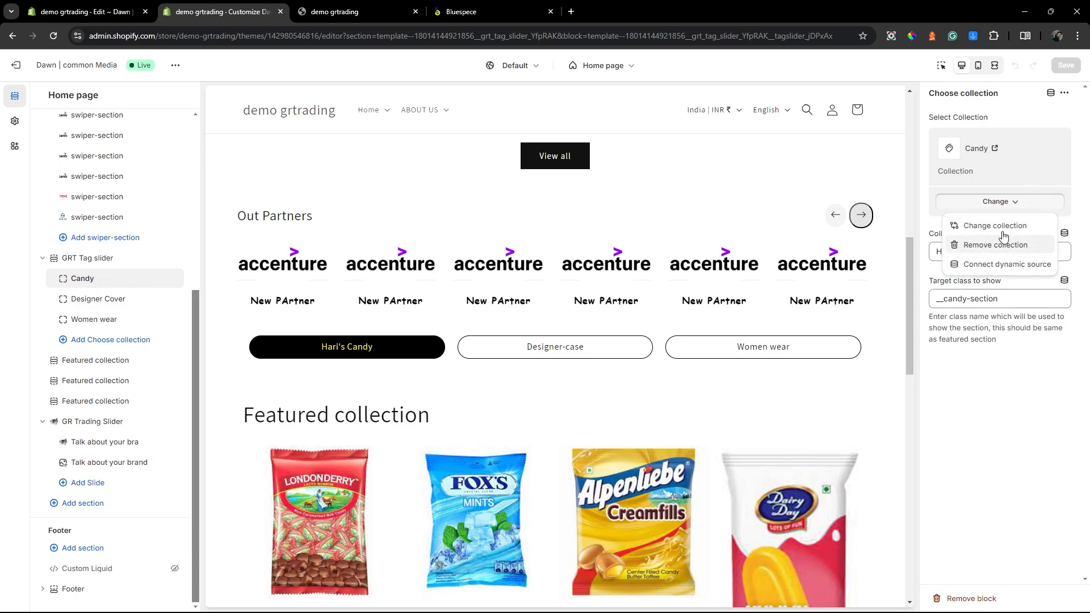
{"action": "left_click", "coordinate": [998, 222]}
{"action": "left_click", "coordinate": [1068, 92]}
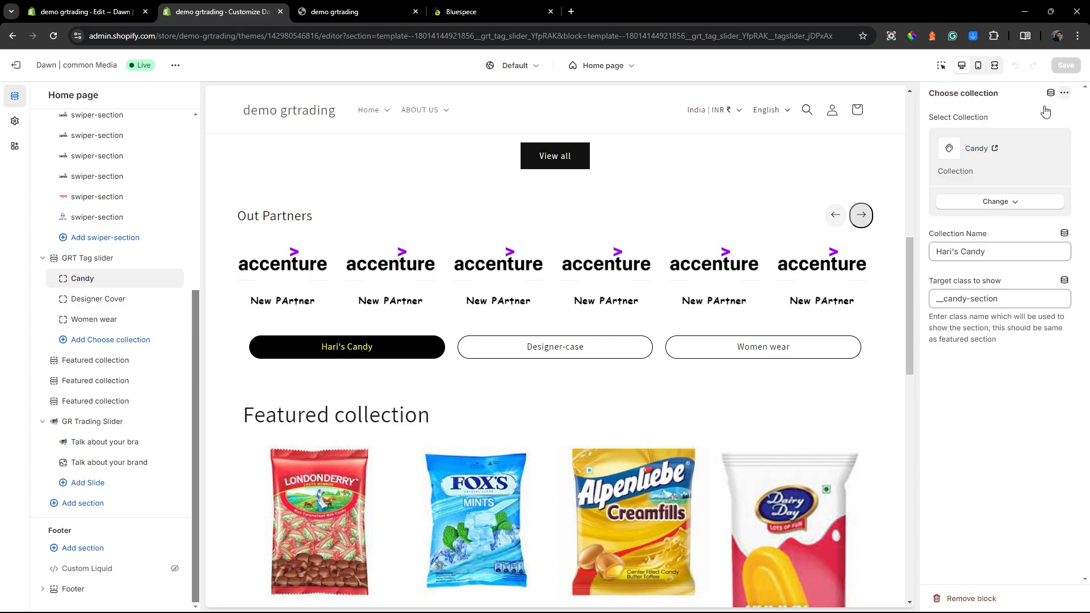
Clear the Candy tag block's collection name and replace it with "Colection 1".
{"action": "left_click", "coordinate": [989, 251]}
{"action": "left_click_drag", "start_coordinate": [988, 251], "coordinate": [832, 267]}
{"action": "left_click", "coordinate": [1002, 376]}
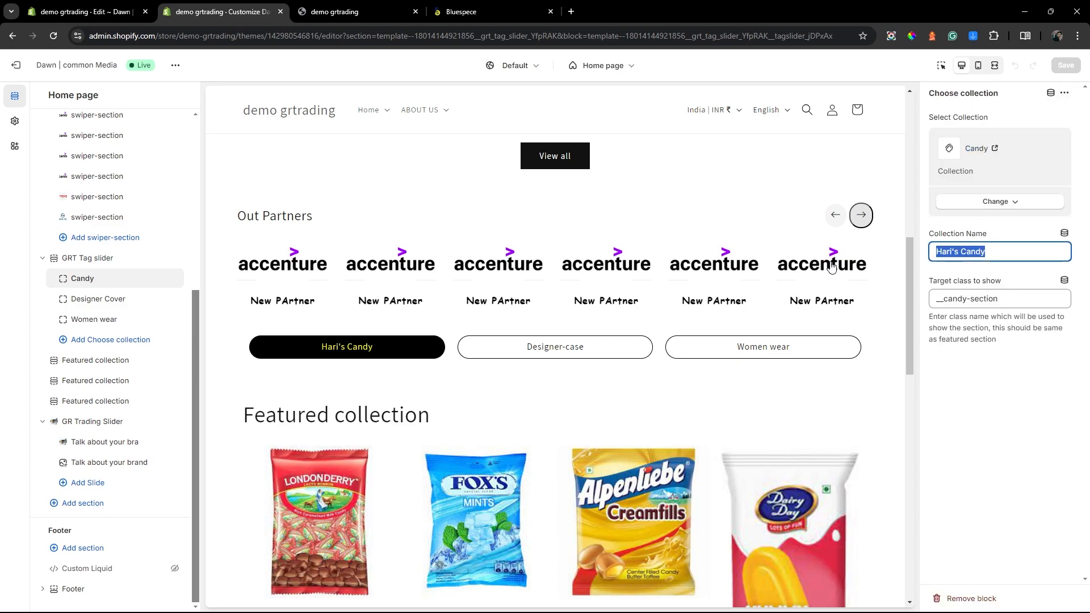
{"action": "key", "text": "BackSpace"}
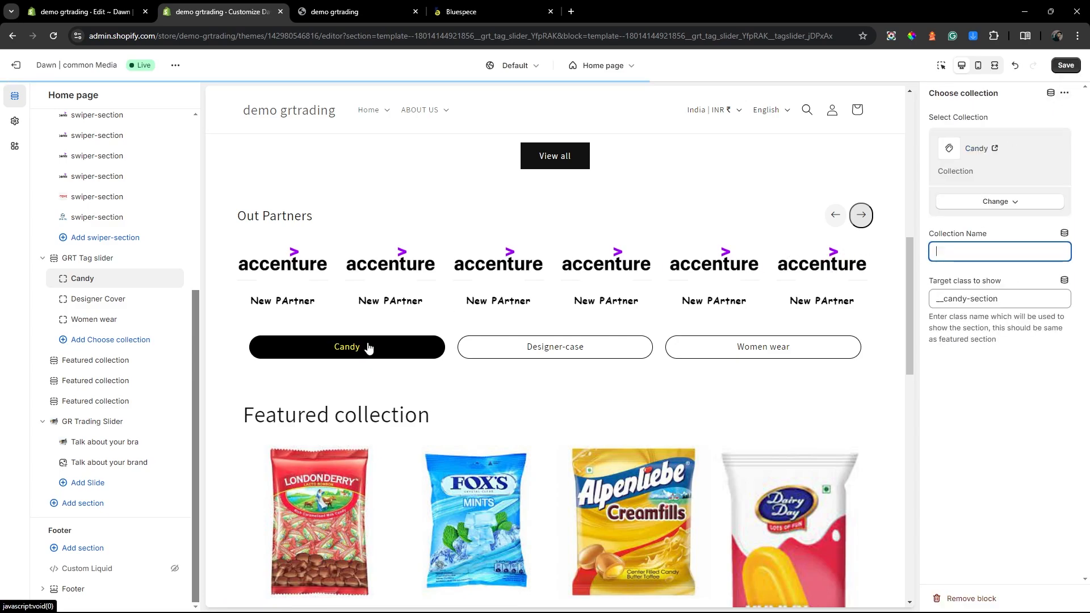
{"action": "left_click", "coordinate": [955, 254]}
{"action": "type", "text": "Collection 1"}
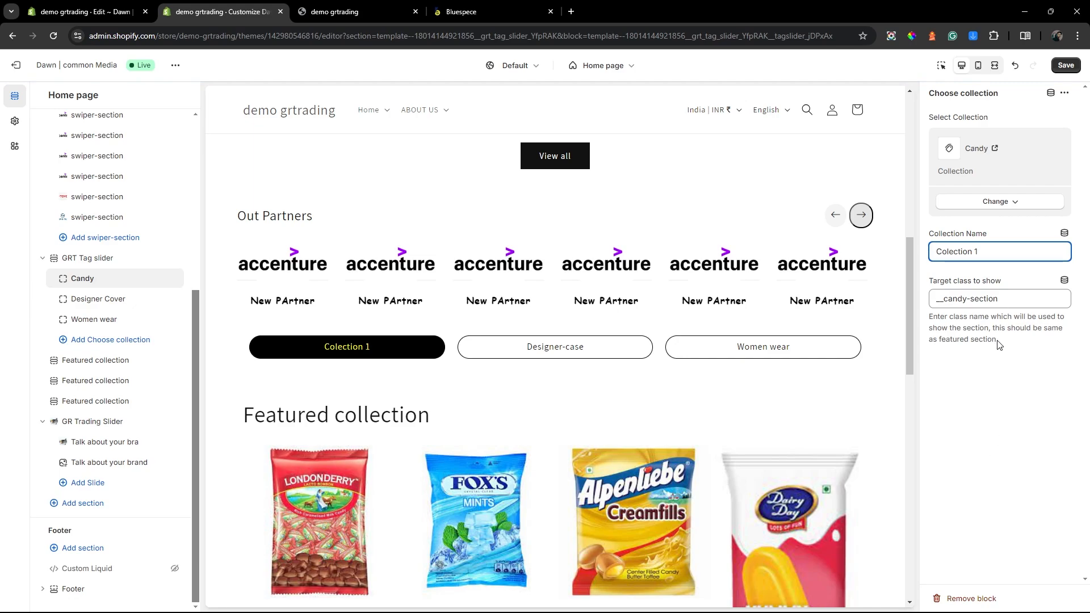
Examine the Candy block's target class to show, including its leading underscores, and glance at the Designer Cover block's settings.
{"action": "left_click_drag", "start_coordinate": [1013, 299], "coordinate": [936, 302]}
{"action": "left_click_drag", "start_coordinate": [1013, 296], "coordinate": [935, 293]}
{"action": "left_click", "coordinate": [978, 344]}
{"action": "triple_click", "coordinate": [1005, 300]}
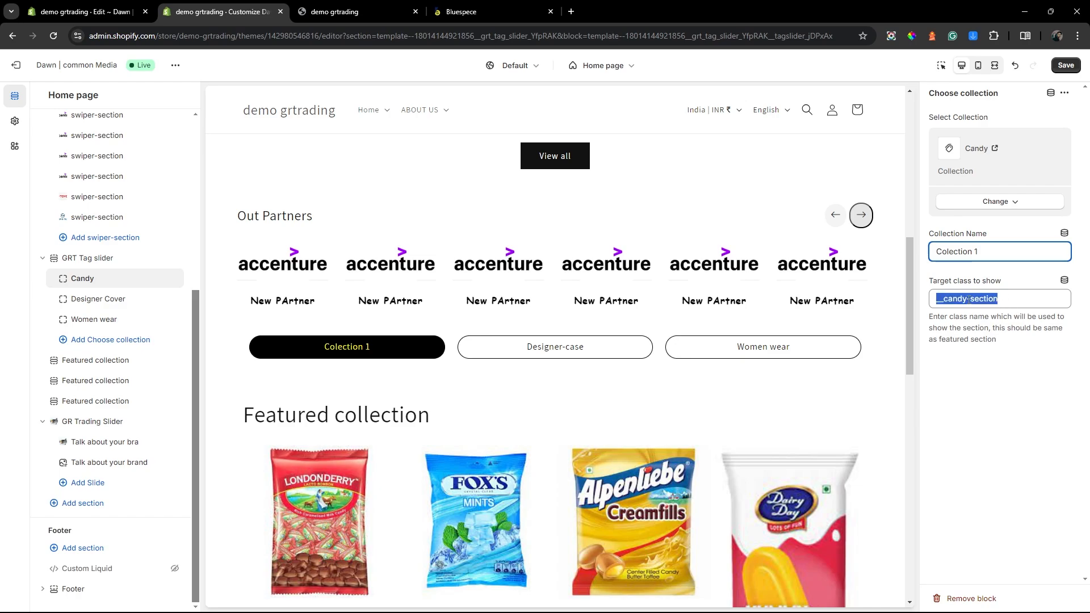
{"action": "left_click", "coordinate": [999, 297]}
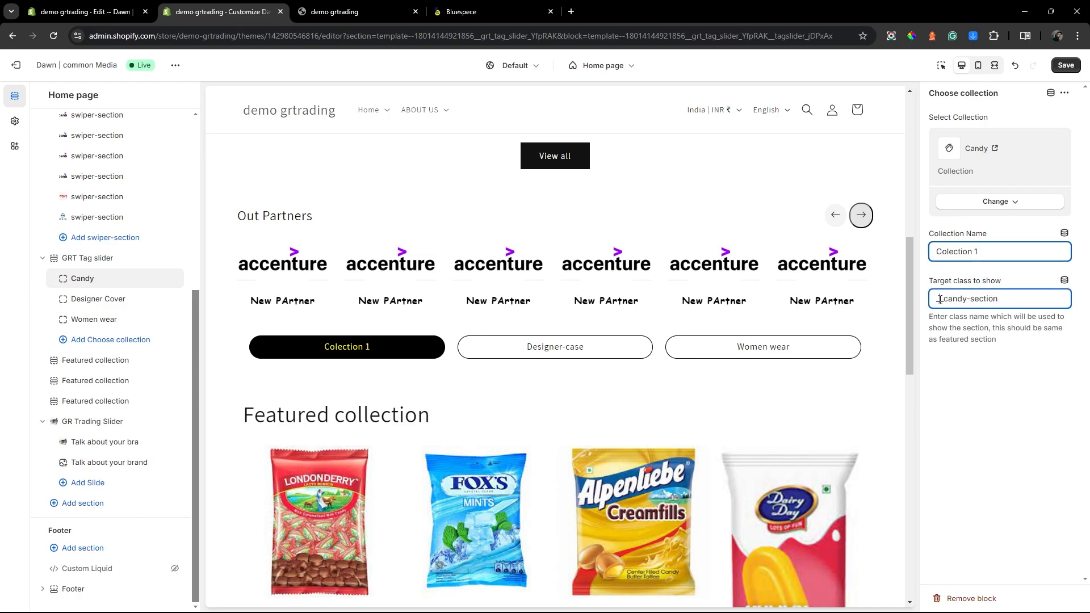
{"action": "type", "text": "_"}
{"action": "left_click", "coordinate": [964, 339]}
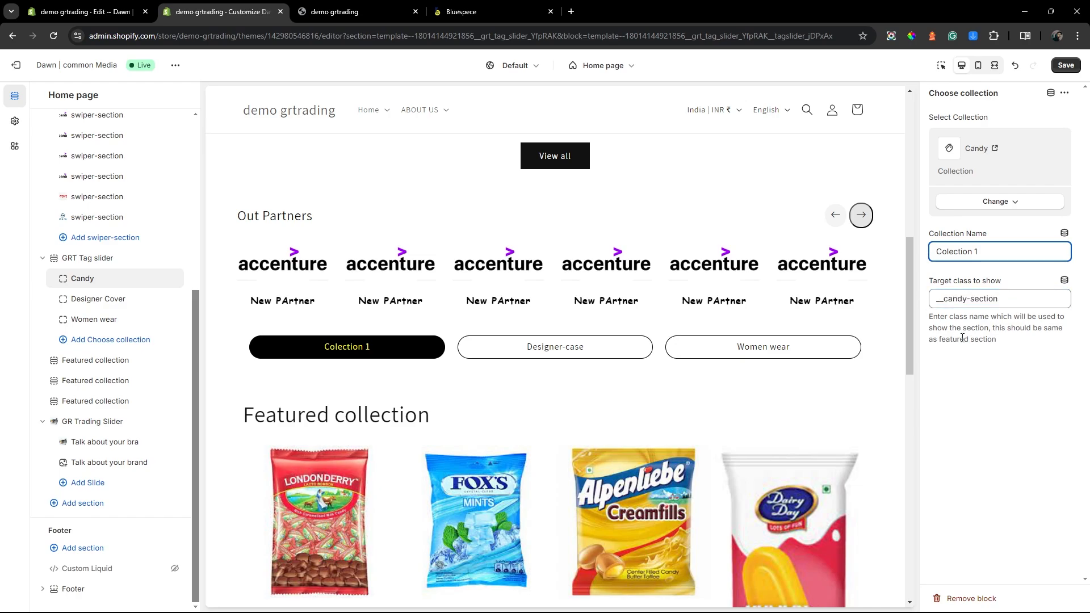
{"action": "left_click", "coordinate": [112, 301]}
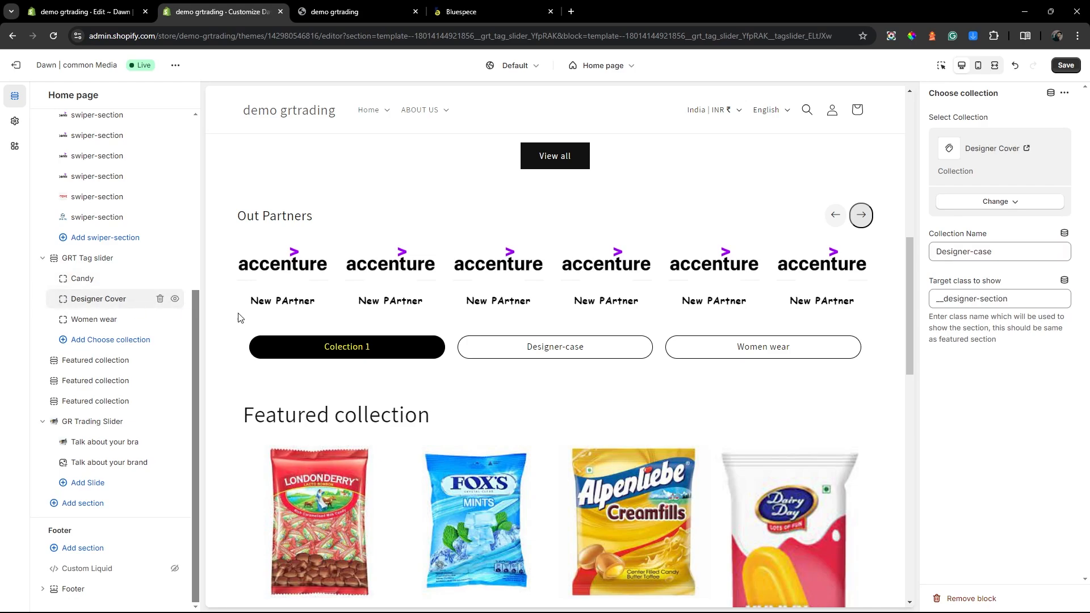
{"action": "left_click", "coordinate": [81, 279]}
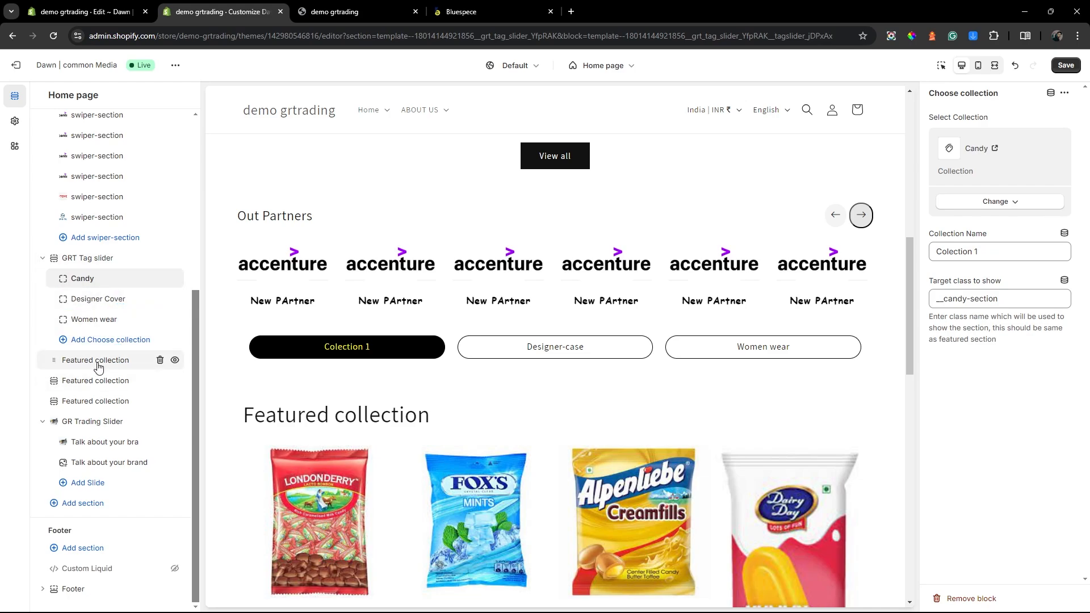
Highlight the __featured-section and __candy-section classes in the section class of the first featured collection below the tag slider.
{"action": "left_click", "coordinate": [117, 360]}
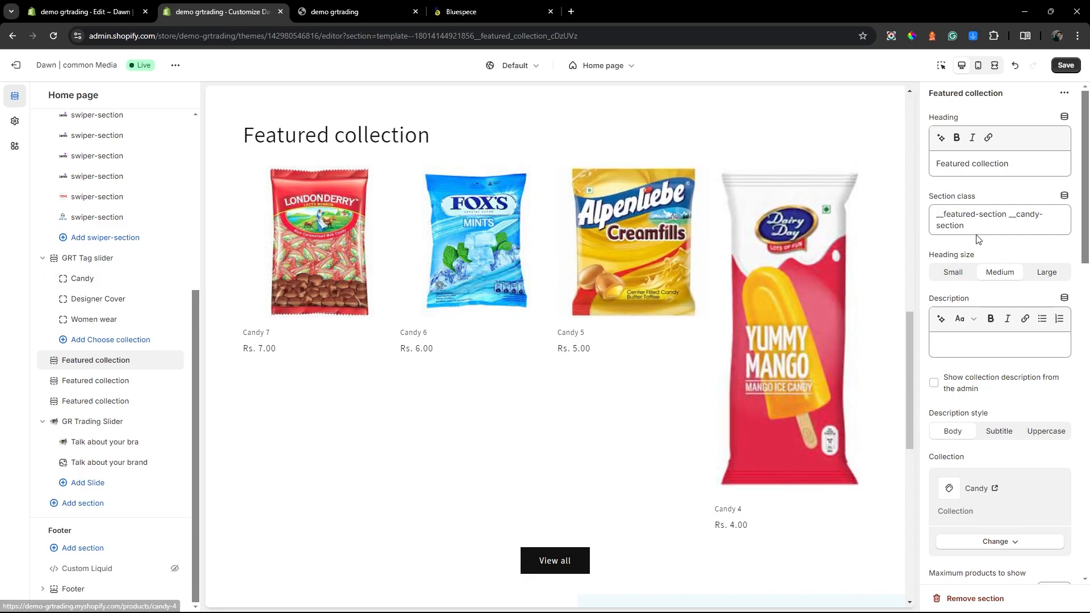
{"action": "left_click_drag", "start_coordinate": [1008, 214], "coordinate": [934, 215]}
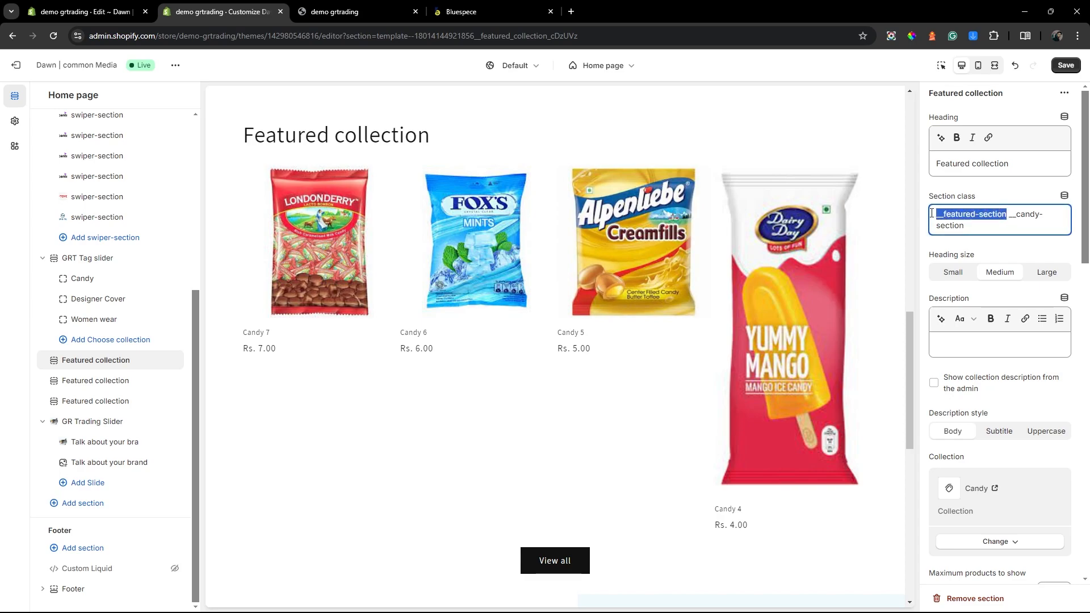
{"action": "left_click", "coordinate": [998, 220]}
{"action": "left_click_drag", "start_coordinate": [1007, 216], "coordinate": [907, 220]}
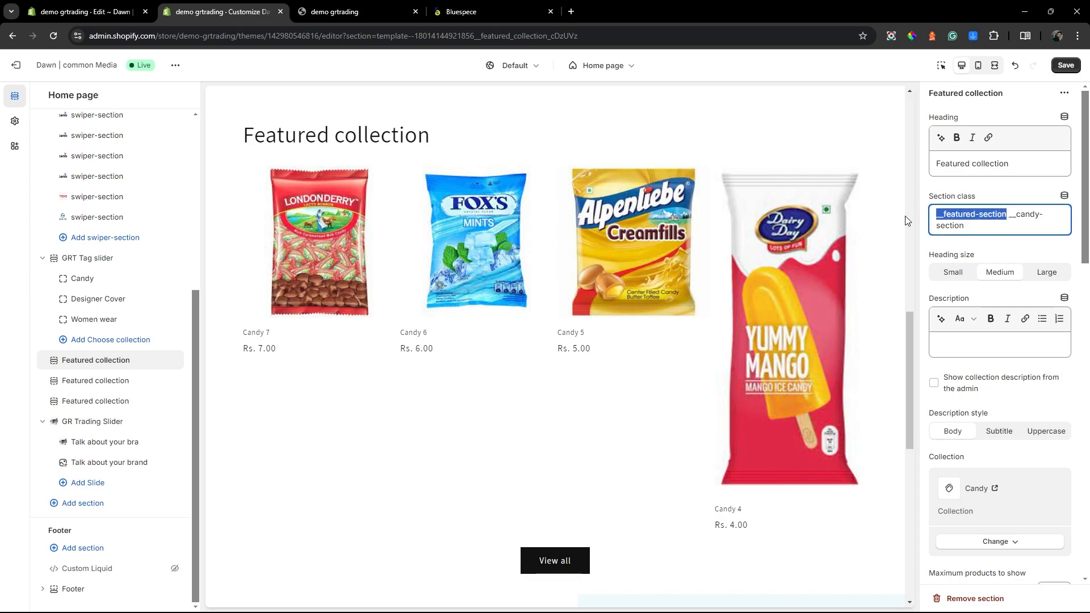
{"action": "left_click", "coordinate": [972, 216]}
{"action": "left_click_drag", "start_coordinate": [1009, 217], "coordinate": [979, 225]}
{"action": "left_click", "coordinate": [974, 217]}
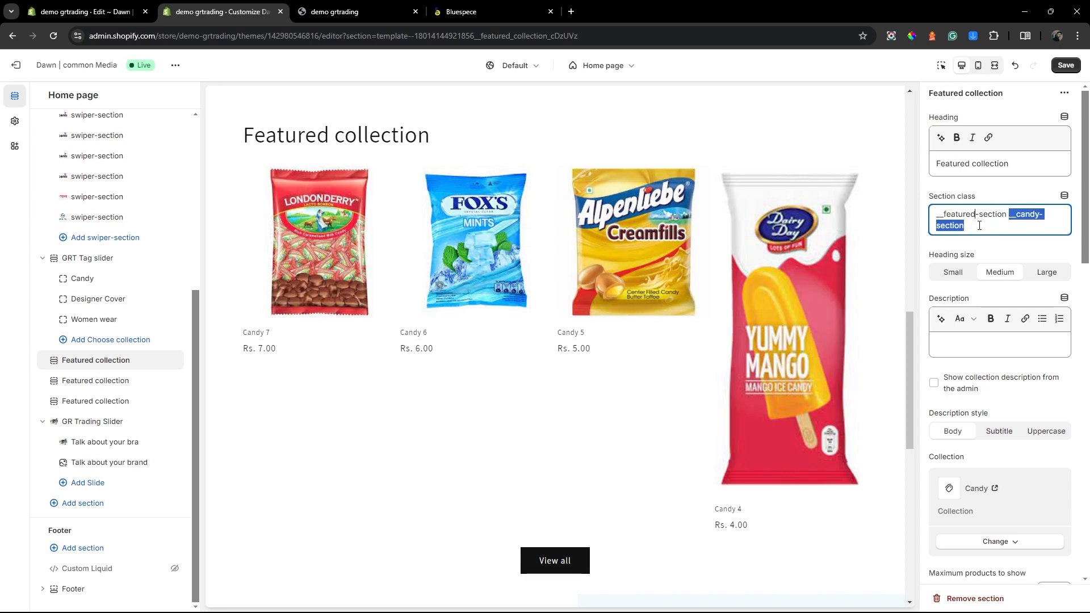
{"action": "left_click", "coordinate": [1013, 225]}
{"action": "left_click_drag", "start_coordinate": [1008, 215], "coordinate": [934, 217]}
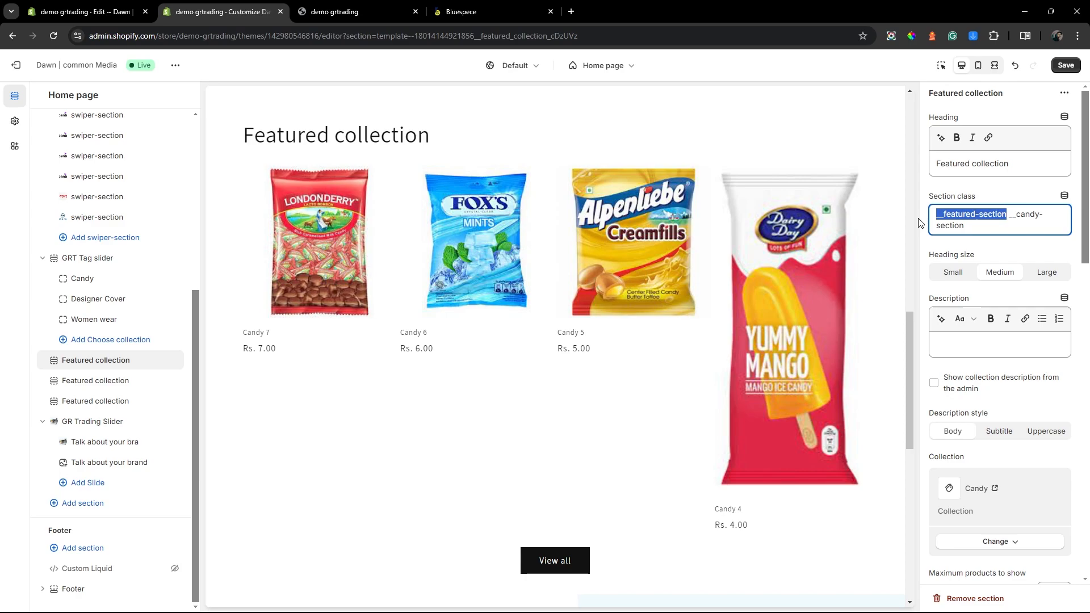
{"action": "left_click_drag", "start_coordinate": [1011, 216], "coordinate": [984, 227]}
{"action": "left_click", "coordinate": [991, 228]}
{"action": "left_click", "coordinate": [984, 225]}
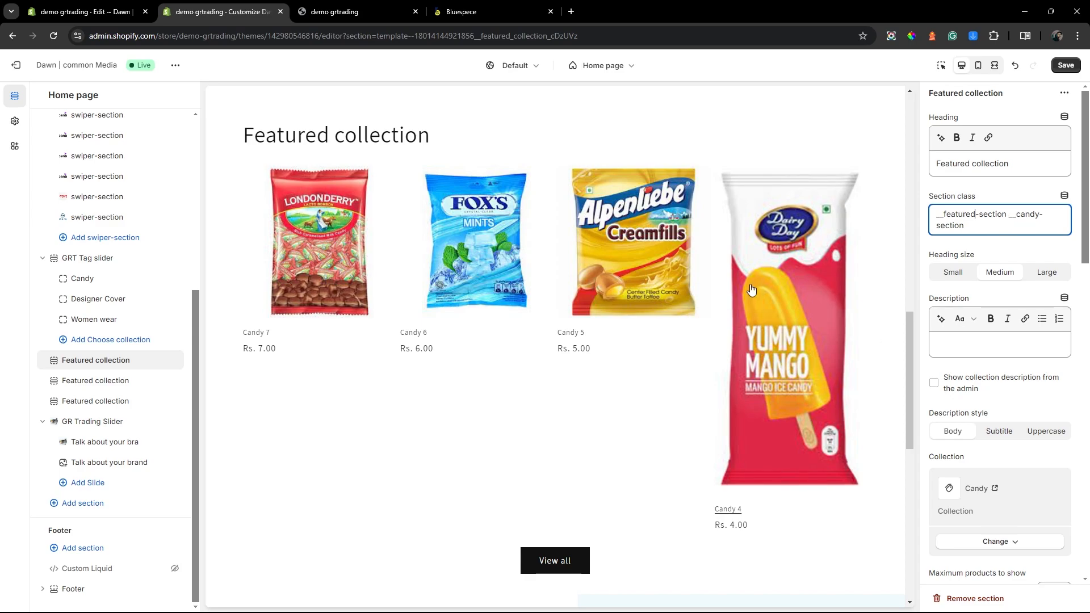
Compare the Designer Cover block's collection name and target class with the section class of the second featured collection.
{"action": "left_click", "coordinate": [85, 301]}
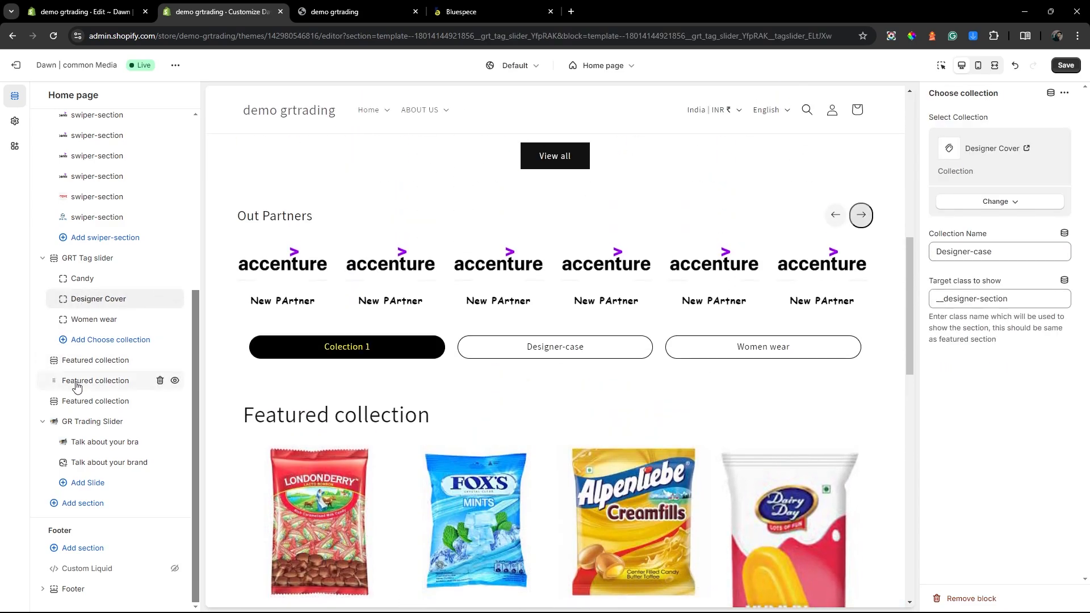
{"action": "left_click", "coordinate": [77, 386]}
{"action": "left_click", "coordinate": [108, 300]}
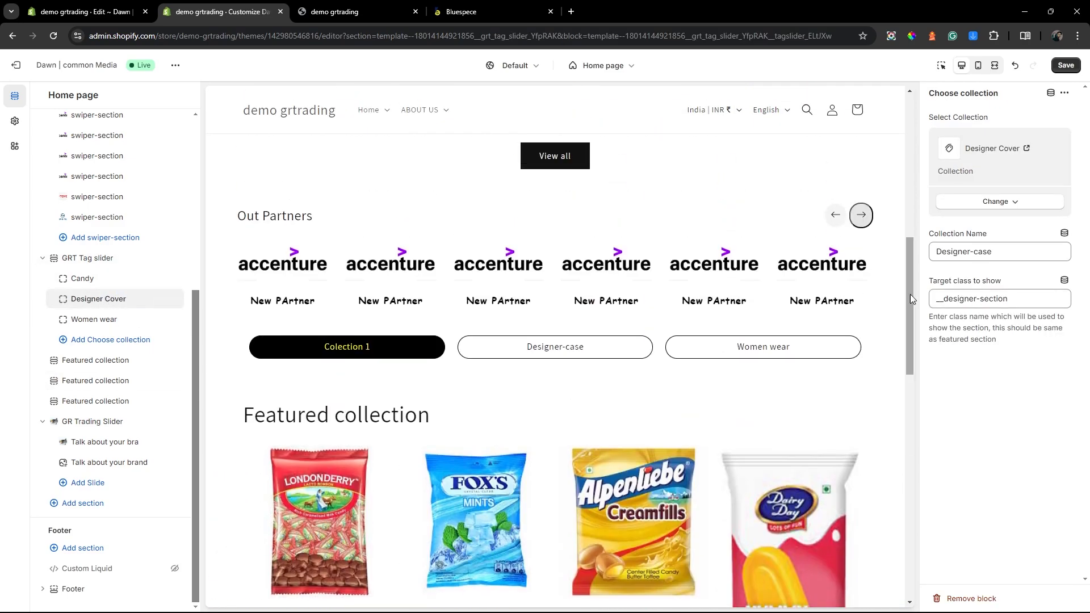
{"action": "left_click_drag", "start_coordinate": [1017, 251], "coordinate": [837, 255]}
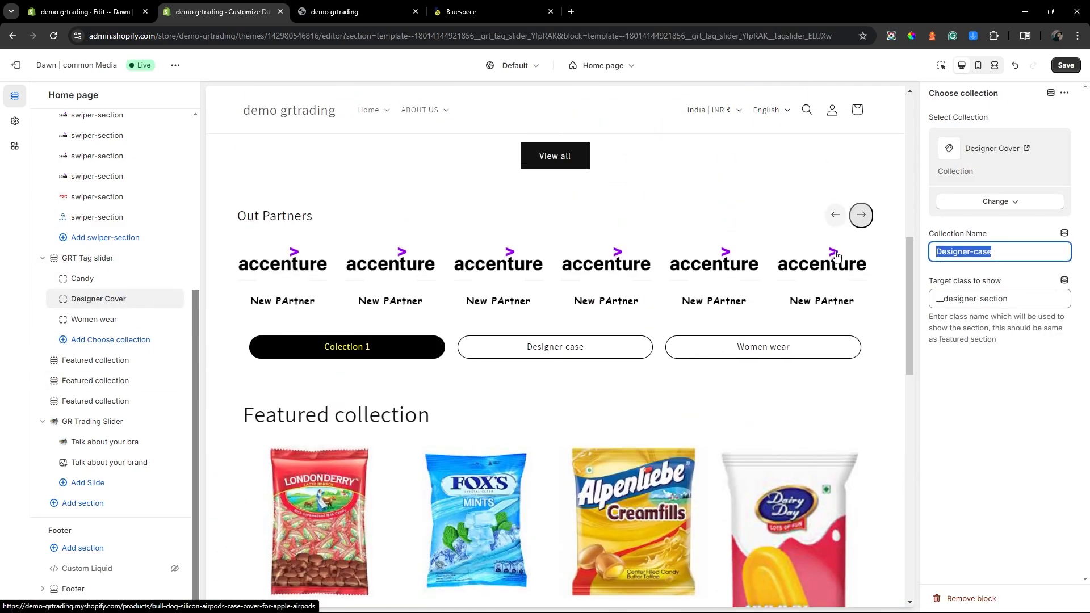
{"action": "key", "text": "Tab"}
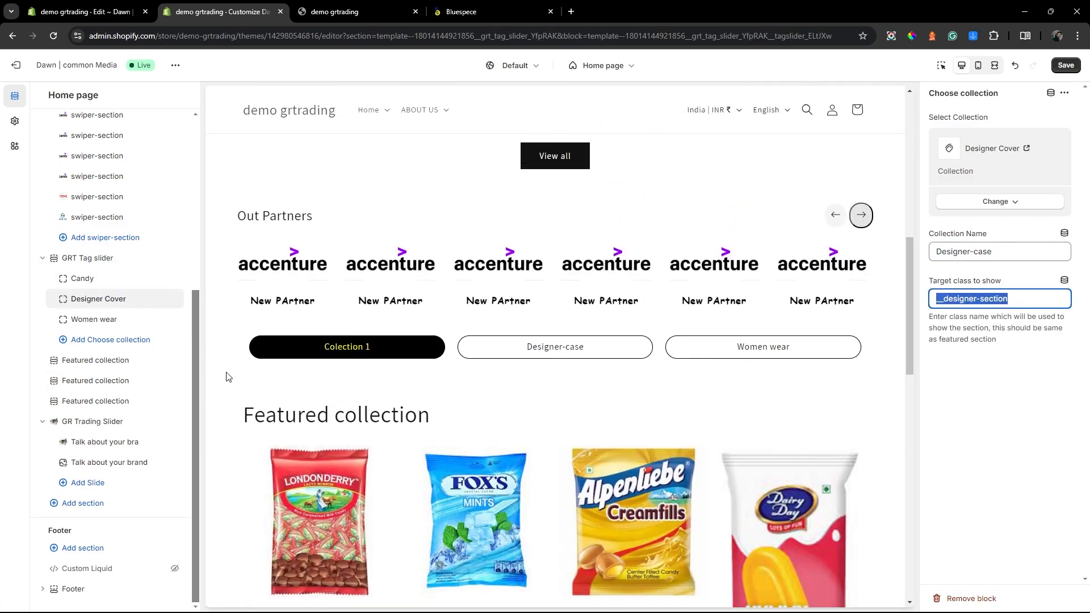
{"action": "left_click", "coordinate": [97, 384]}
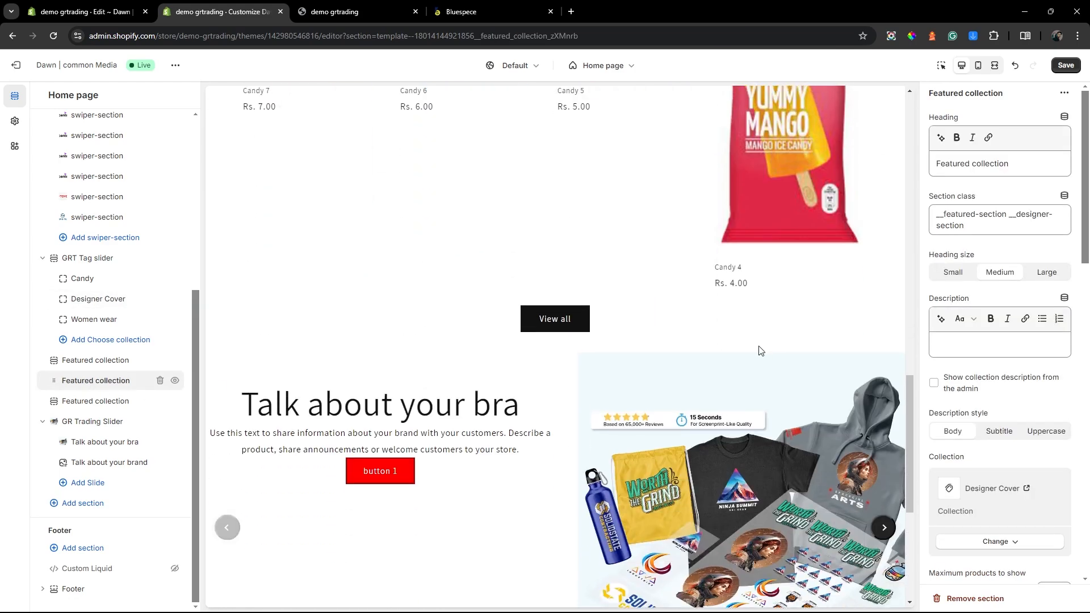
{"action": "left_click_drag", "start_coordinate": [1010, 216], "coordinate": [920, 216]}
{"action": "left_click", "coordinate": [1006, 213]}
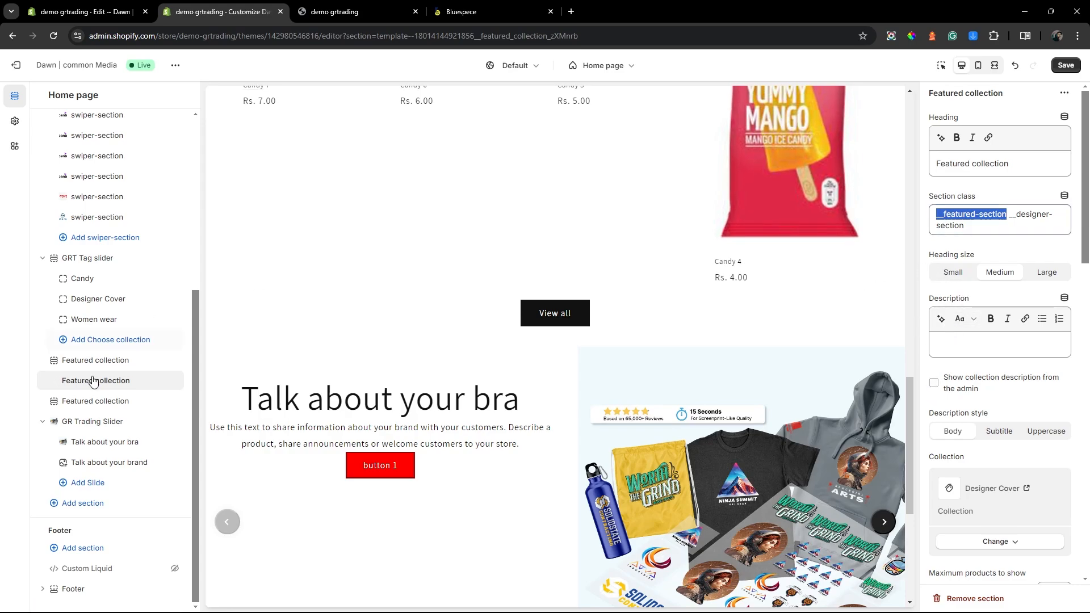
Add a Choose collection block to the GRT Tag slider and assign the demo grtrading collection to it.
{"action": "left_click", "coordinate": [99, 341]}
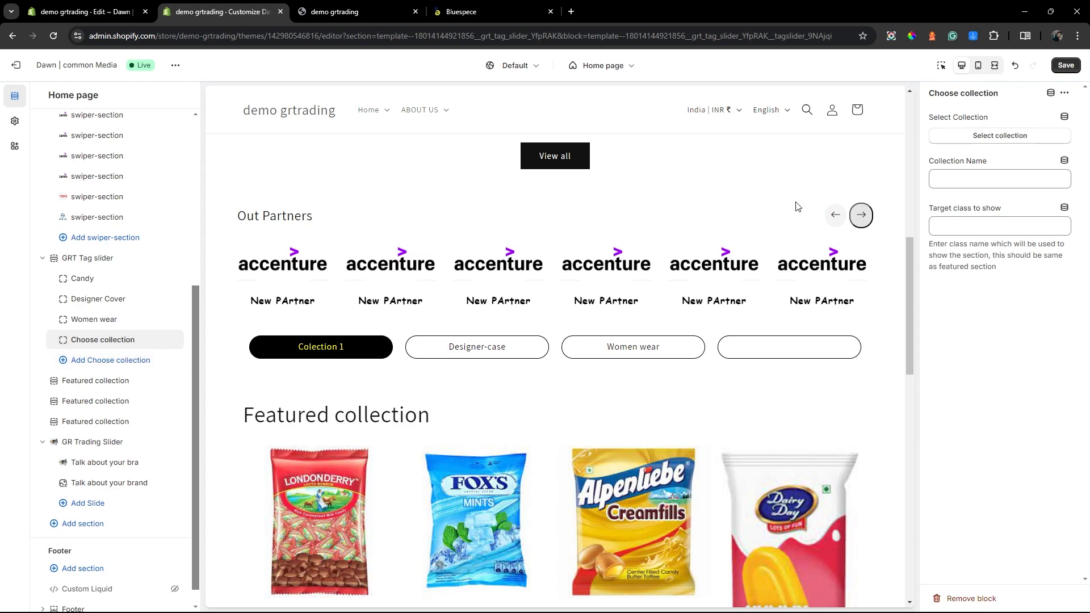
{"action": "left_click", "coordinate": [991, 136]}
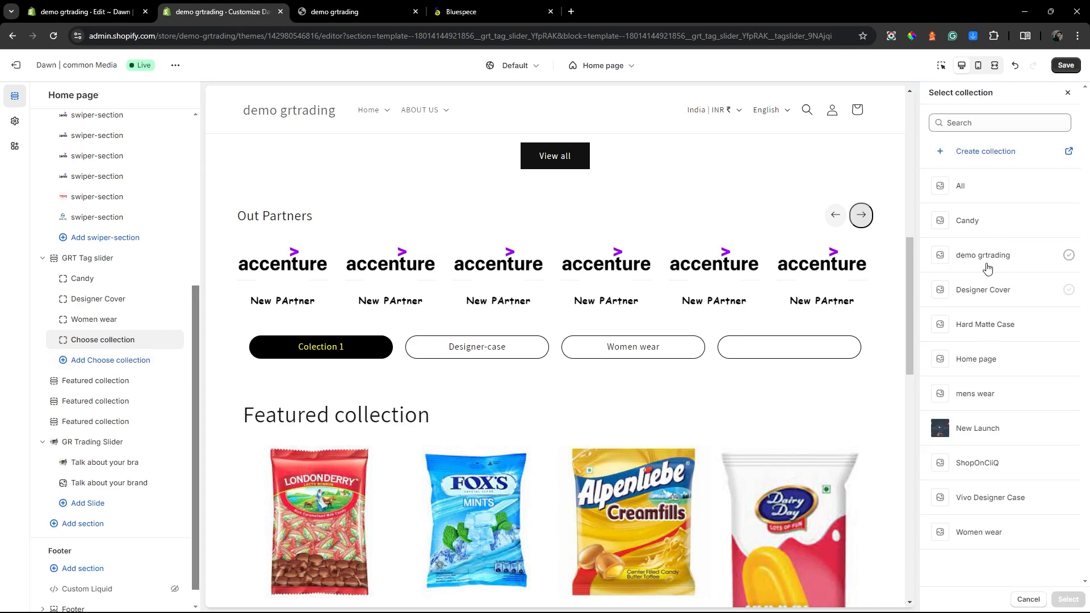
{"action": "left_click", "coordinate": [1020, 258]}
{"action": "left_click", "coordinate": [1061, 601]}
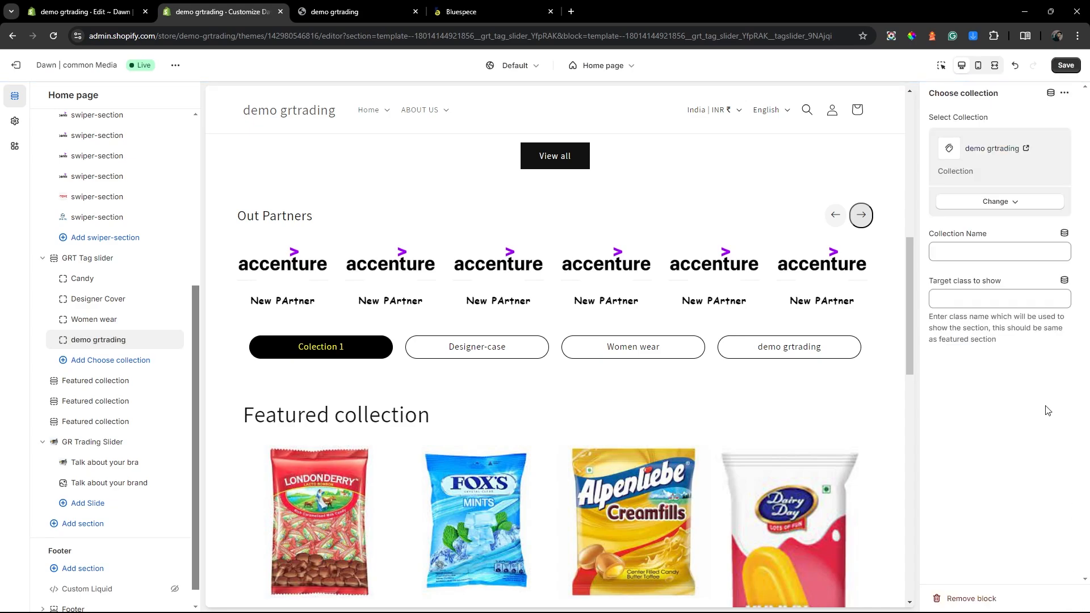
Set the demo grtrading tag block's collection name to "Collection 4".
{"action": "left_click", "coordinate": [953, 258]}
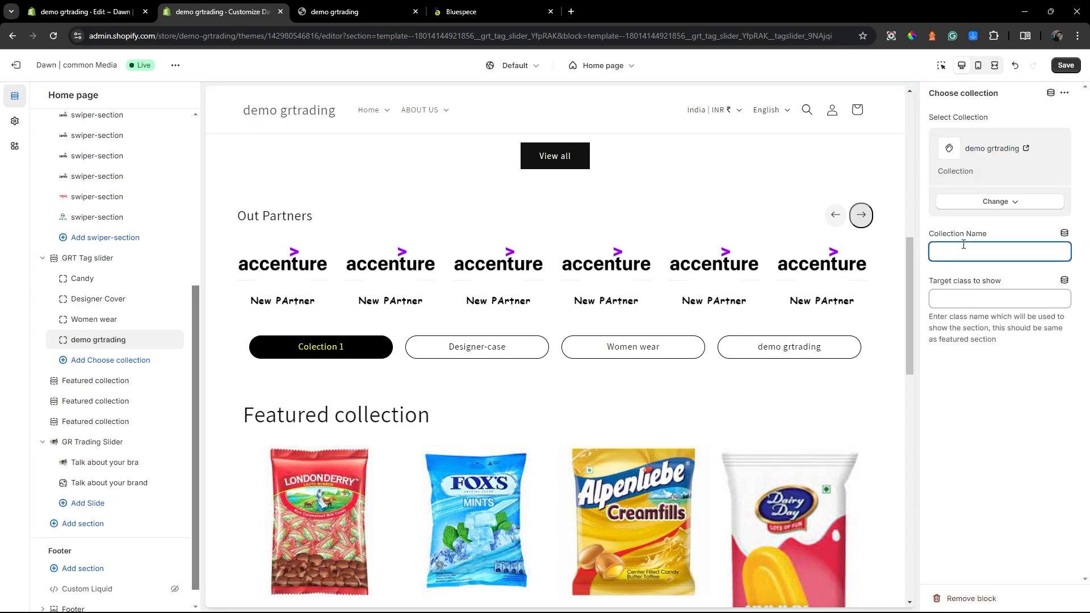
{"action": "left_click", "coordinate": [972, 292]}
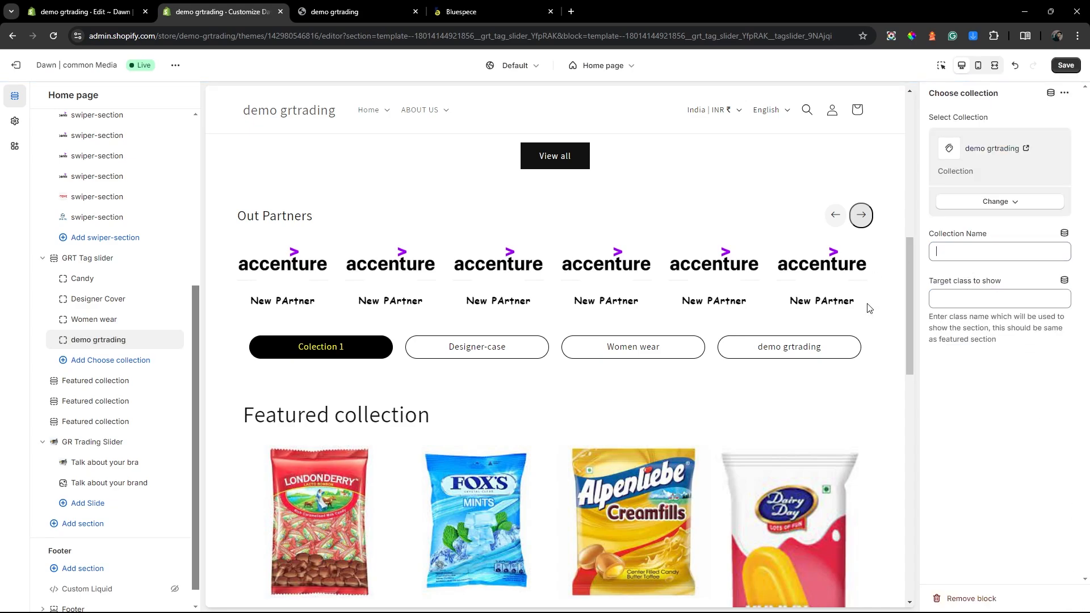
{"action": "left_click", "coordinate": [963, 252]}
{"action": "type", "text": "Colec"}
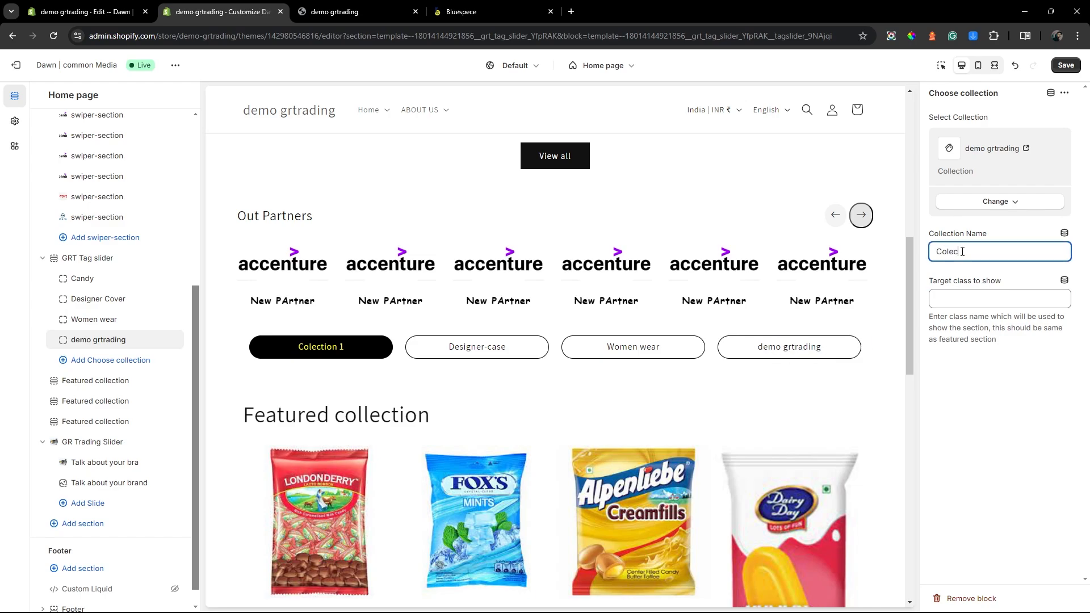
{"action": "type", "text": "tion 4"}
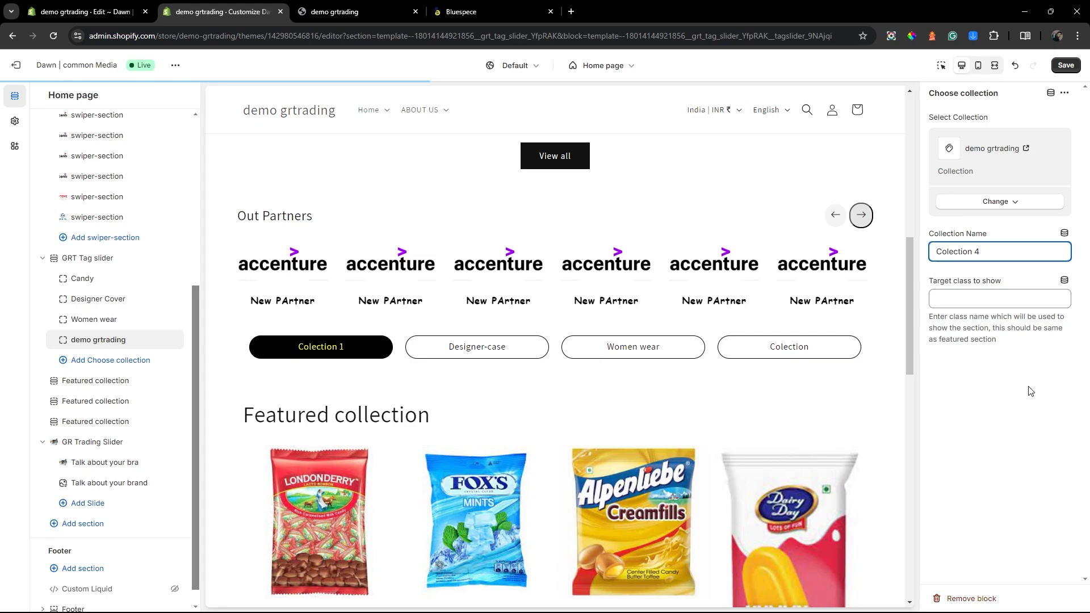
{"action": "left_click", "coordinate": [946, 253]}
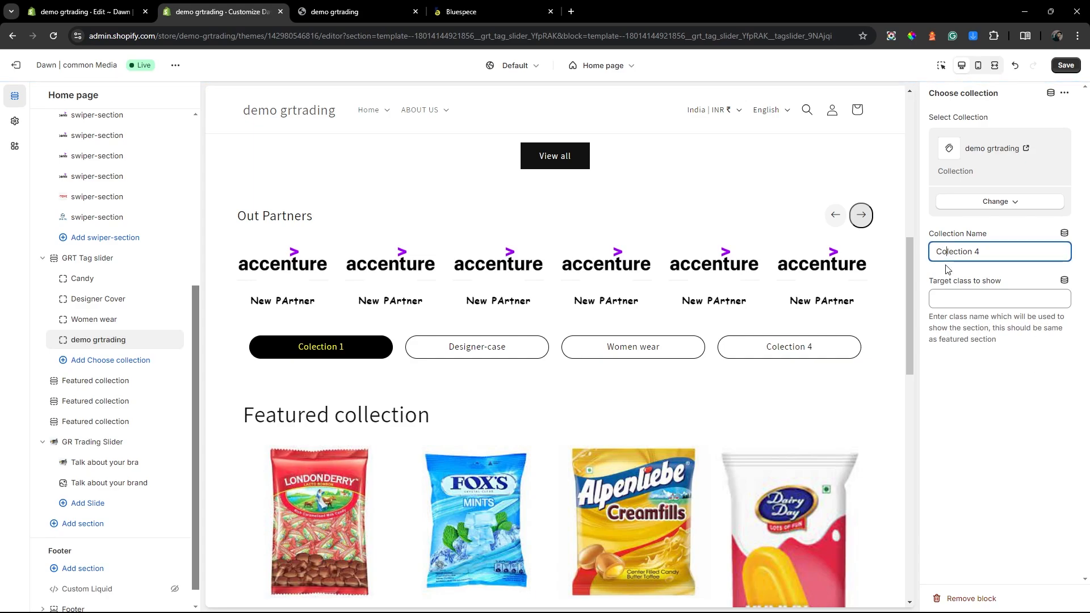
{"action": "type", "text": "l"}
{"action": "left_click", "coordinate": [989, 269]}
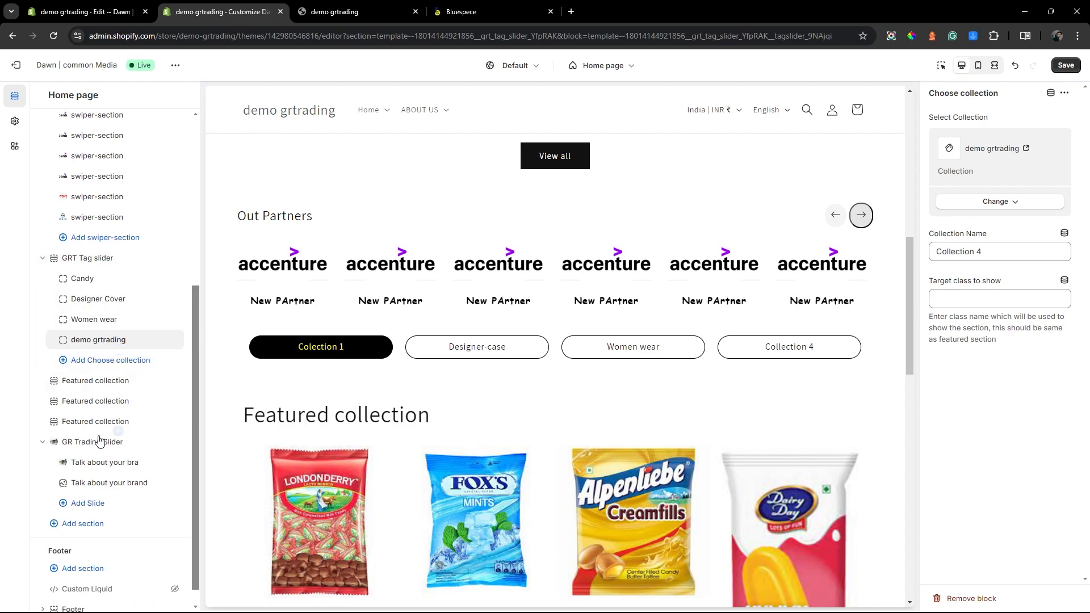
Add a Featured collection section to the home page and move it directly above the GR Trading Slider.
{"action": "left_click", "coordinate": [86, 524]}
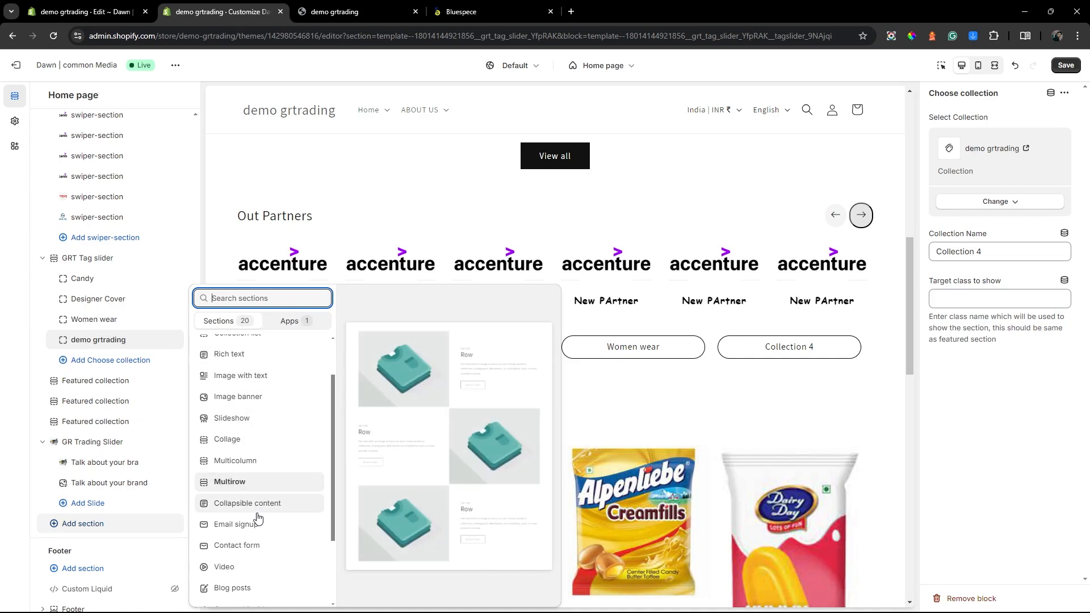
{"action": "scroll", "coordinate": [260, 513], "scroll_direction": "up", "scroll_amount": 1}
{"action": "left_click", "coordinate": [250, 348]}
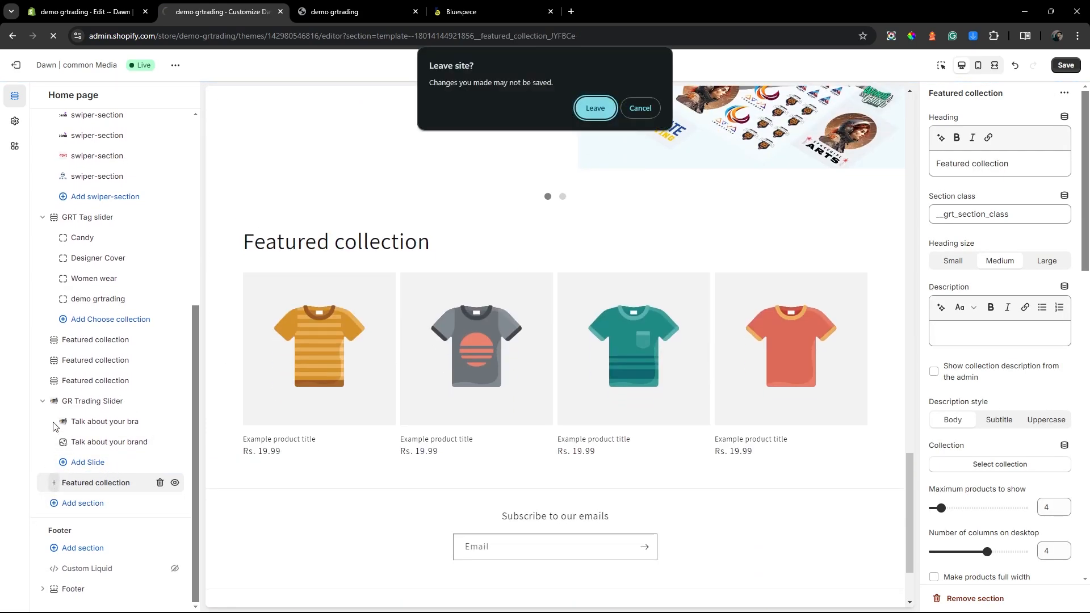
{"action": "left_click", "coordinate": [595, 108]}
{"action": "left_click_drag", "start_coordinate": [54, 483], "coordinate": [54, 402]}
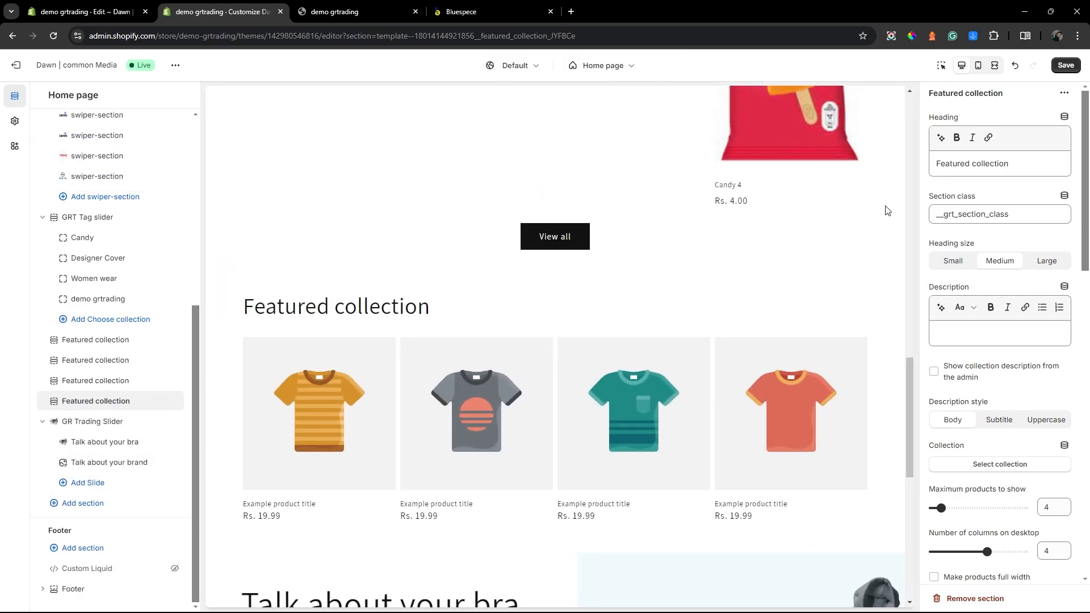
Assign the demo grtrading collection to the new fourth featured collection section.
{"action": "scroll", "coordinate": [422, 443], "scroll_direction": "up", "scroll_amount": 3}
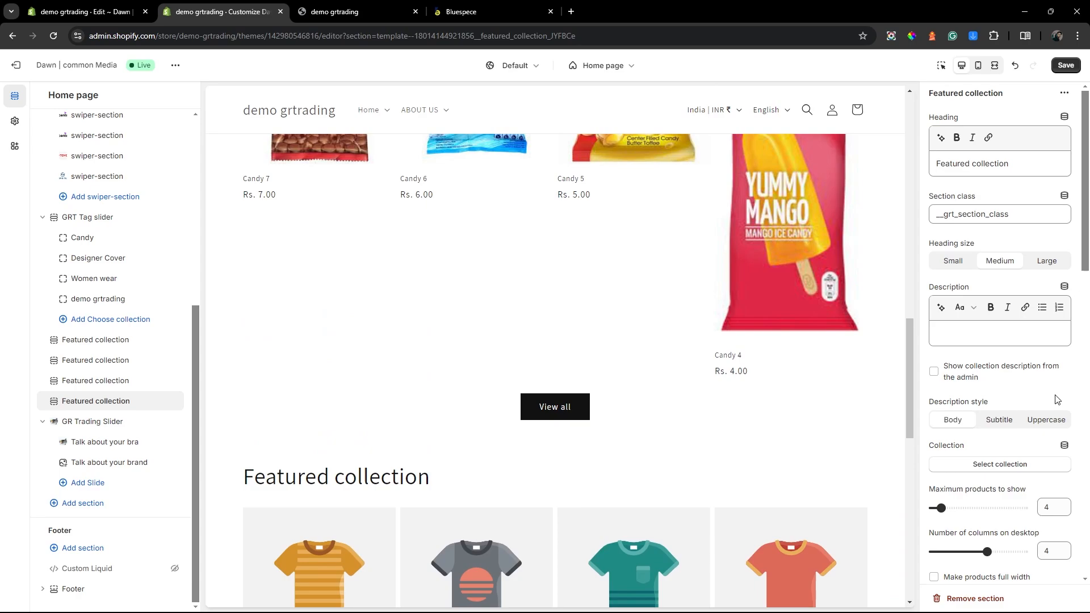
{"action": "left_click", "coordinate": [1000, 464]}
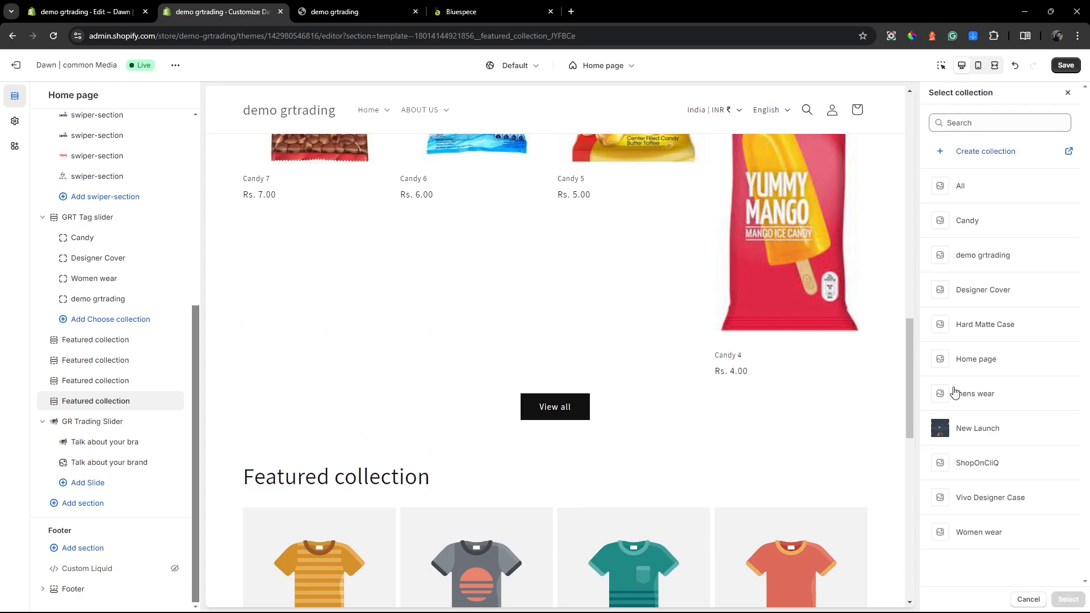
{"action": "left_click", "coordinate": [999, 264]}
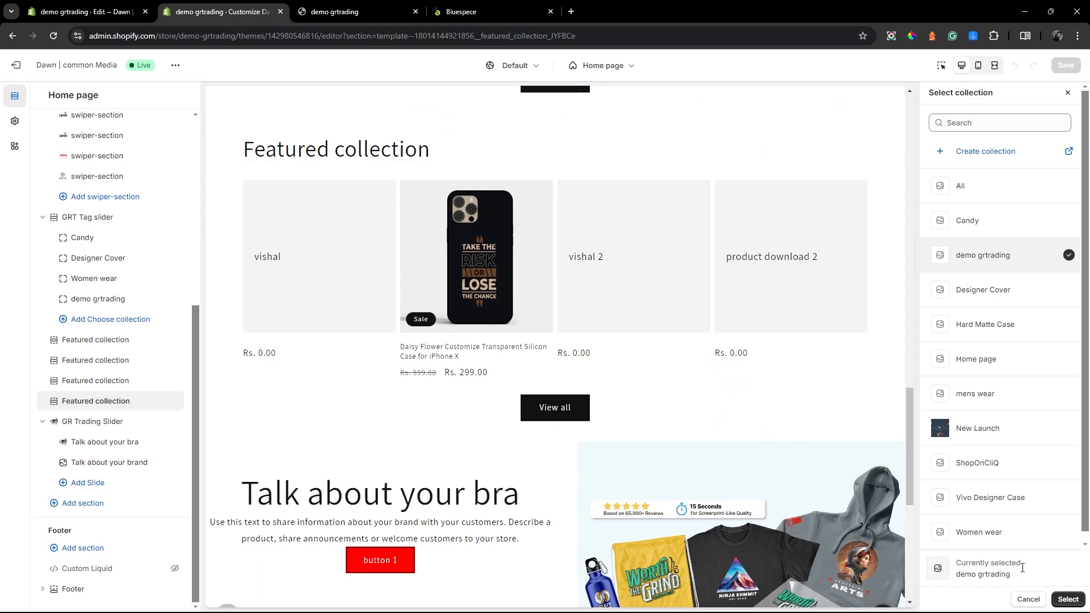
{"action": "left_click", "coordinate": [1068, 600]}
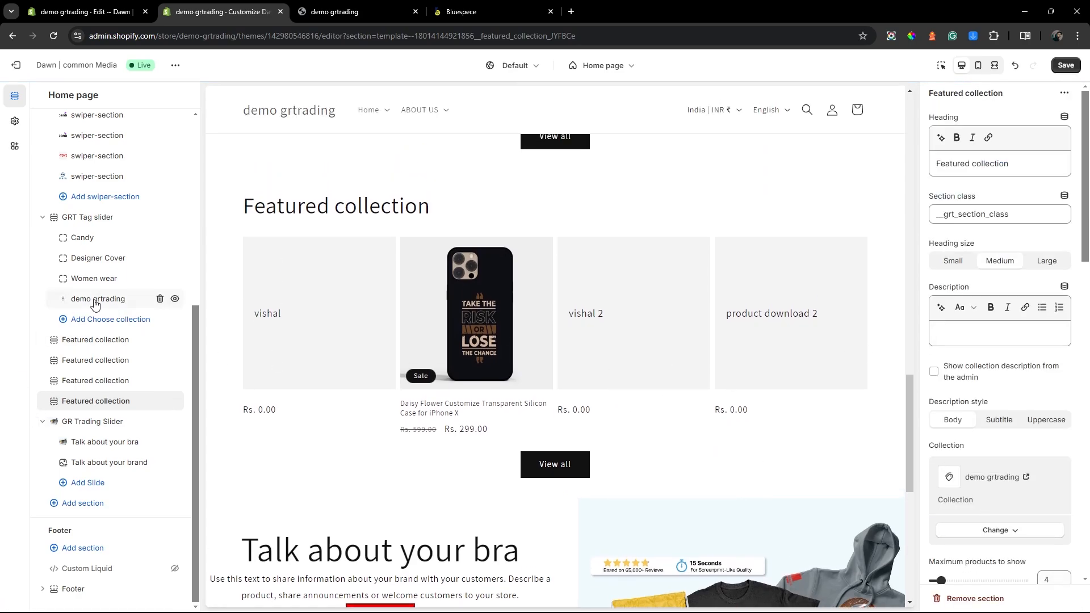
Copy the Women wear tag block's target class as a starting point for the demo grtrading block.
{"action": "left_click", "coordinate": [95, 300]}
{"action": "key", "text": "ctrl+r"}
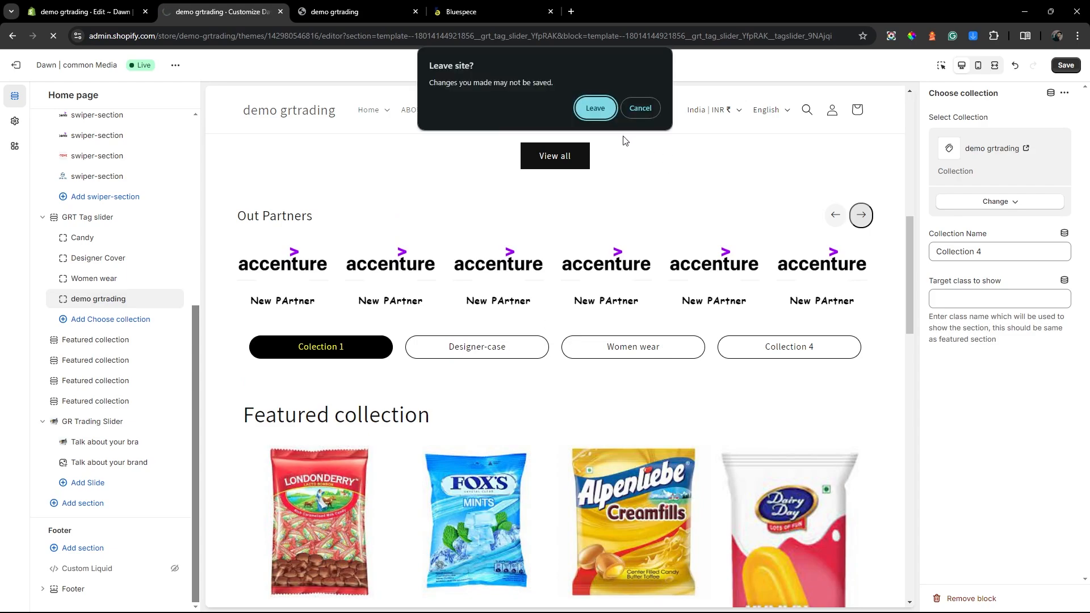
{"action": "left_click", "coordinate": [641, 111]}
{"action": "left_click", "coordinate": [975, 297]}
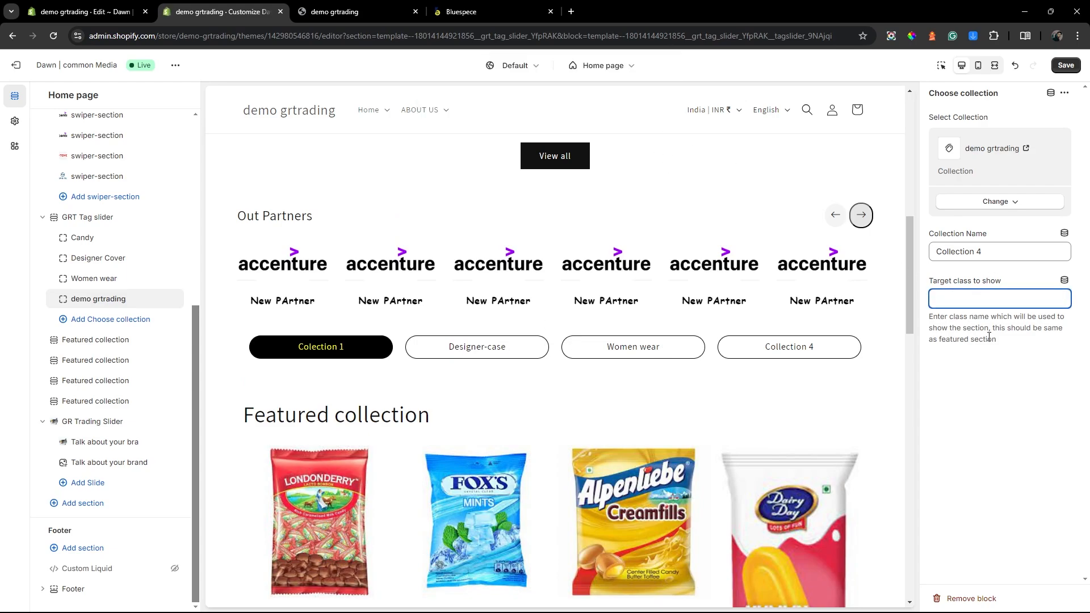
{"action": "left_click", "coordinate": [108, 281]}
{"action": "key", "text": "ctrl+r"}
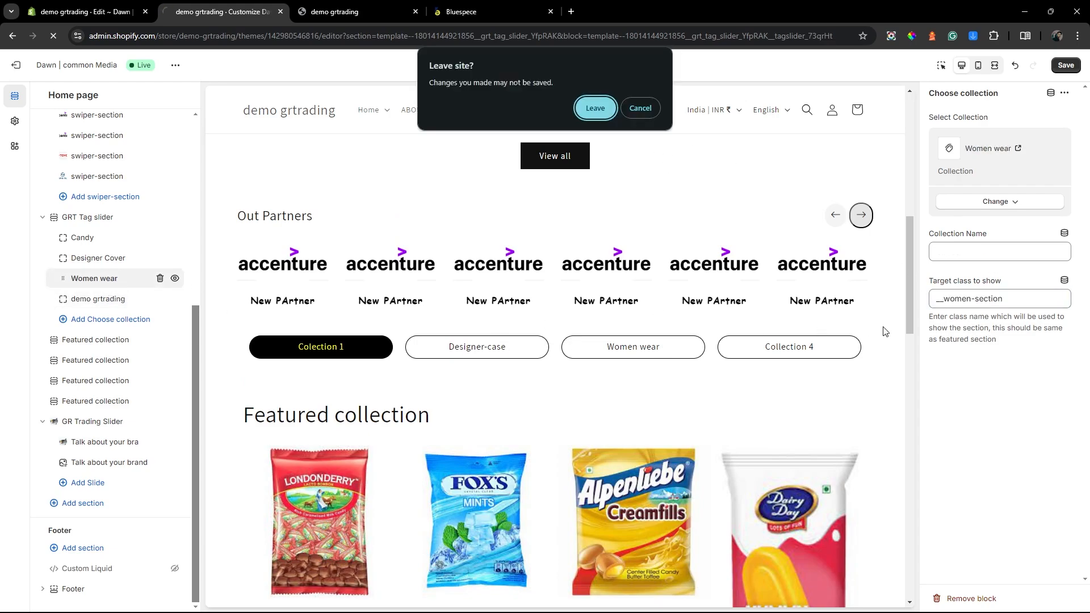
{"action": "left_click", "coordinate": [641, 111]}
{"action": "key", "text": "ctrl+a"}
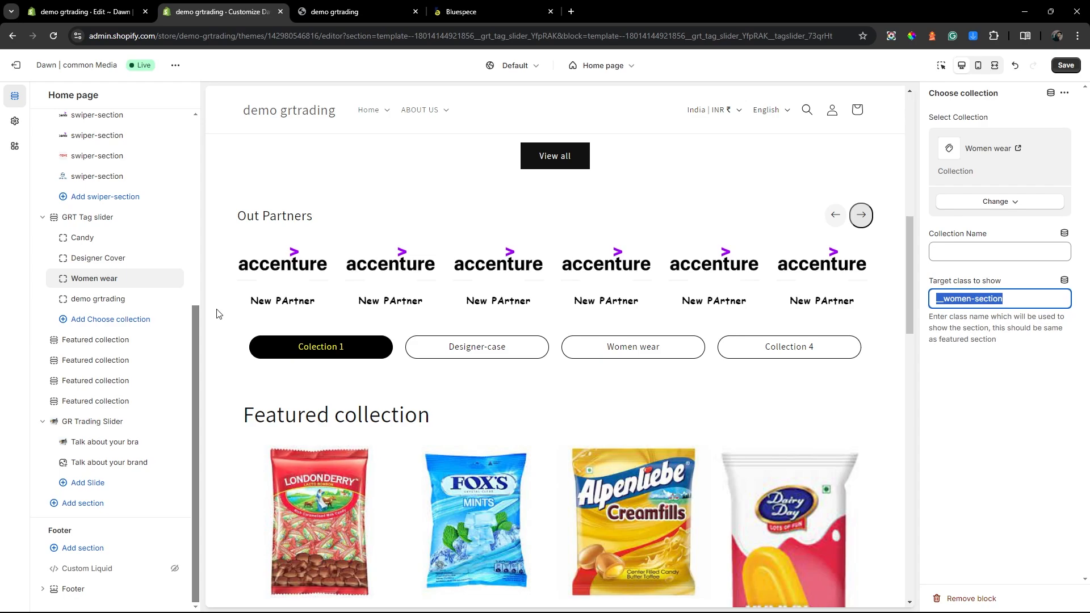
Set the demo grtrading tag block's target class to __collection_4, reusing the copied class, and select the whole new name.
{"action": "left_click", "coordinate": [115, 301]}
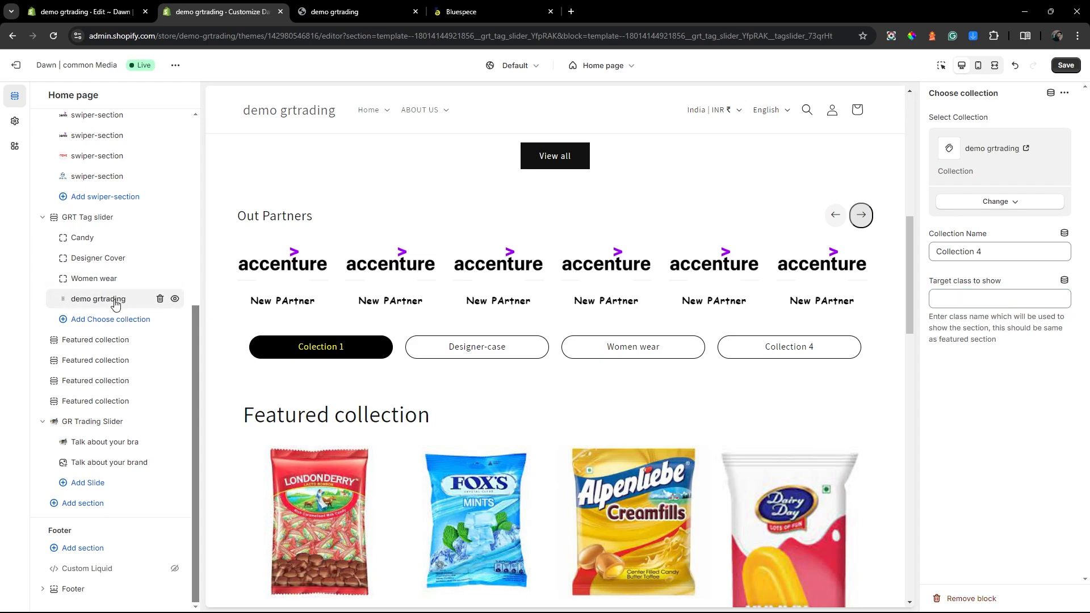
{"action": "left_click", "coordinate": [642, 113]}
{"action": "left_click", "coordinate": [1007, 299]}
{"action": "type", "text": "__women-section"}
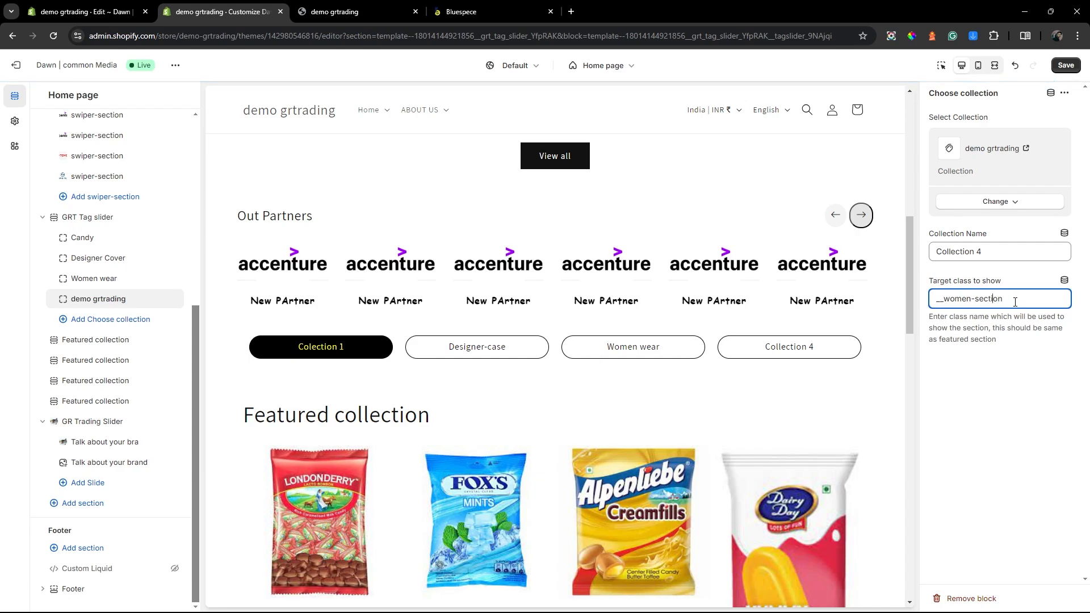
{"action": "double_click", "coordinate": [1015, 302]}
{"action": "type", "text": "ccollection_4"}
{"action": "key", "text": "ctrl+a"}
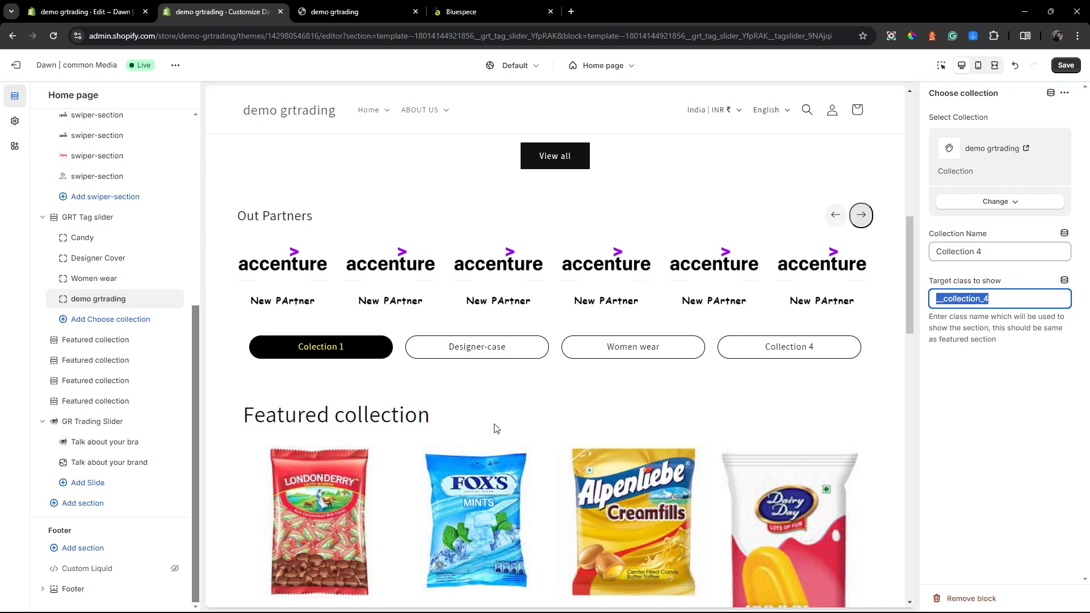
Append __collection_4 to the section class of the fourth featured collection.
{"action": "left_click", "coordinate": [71, 401]}
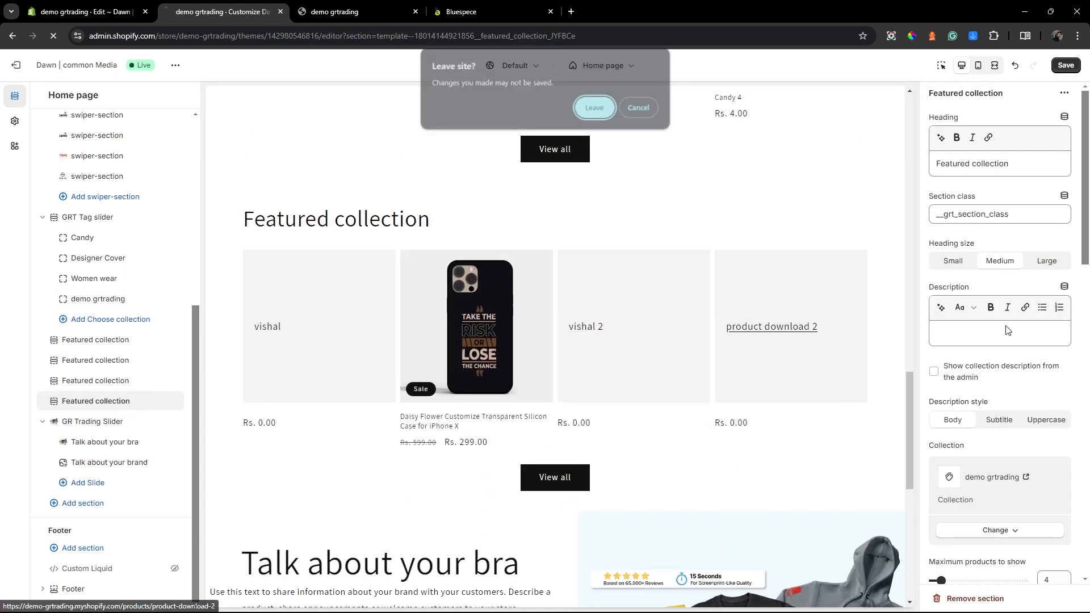
{"action": "left_click", "coordinate": [639, 113]}
{"action": "left_click", "coordinate": [1022, 214]}
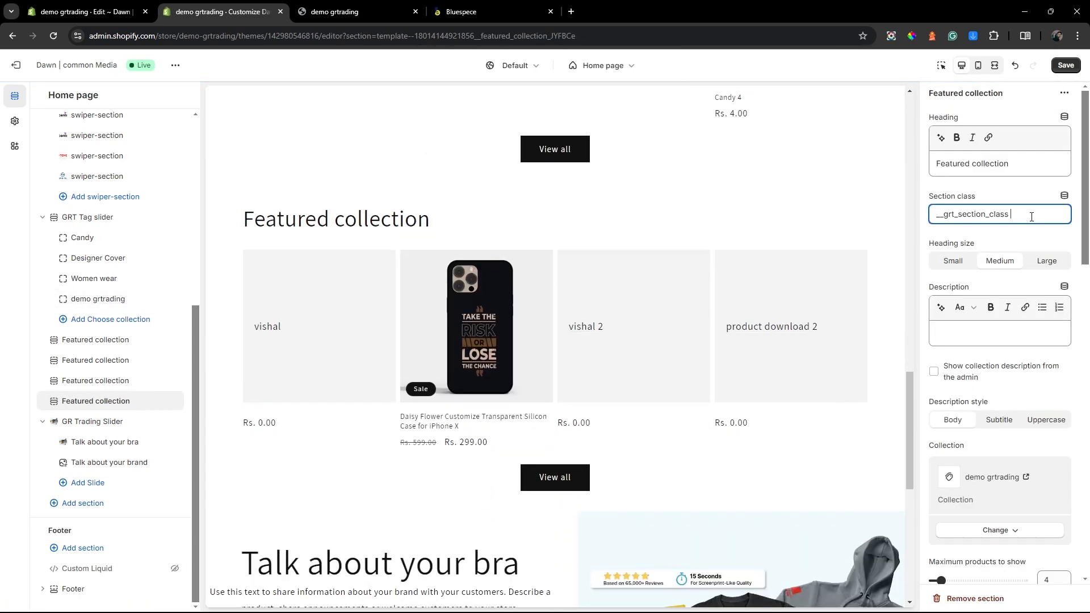
{"action": "type", "text": "__collection_4"}
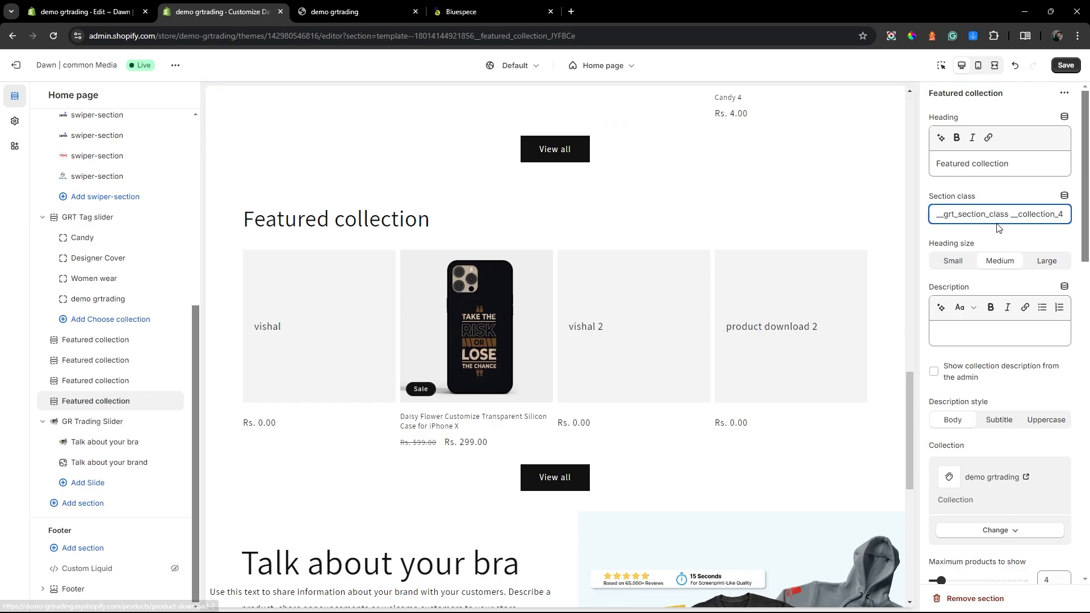
Copy the __featured-section class from the section class of the third featured collection.
{"action": "left_click_drag", "start_coordinate": [1012, 214], "coordinate": [903, 221]}
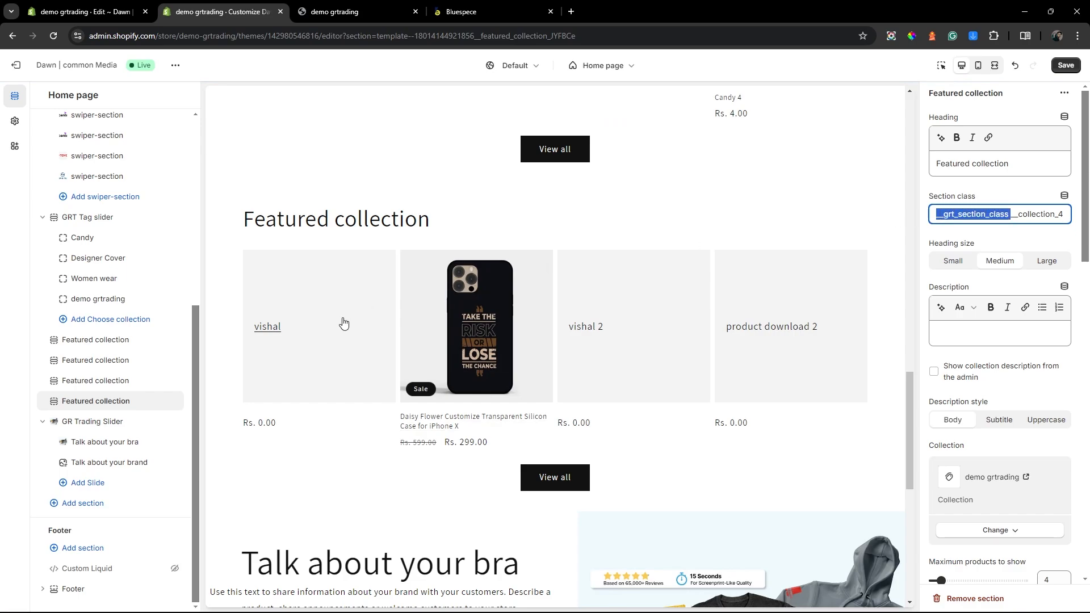
{"action": "left_click", "coordinate": [84, 386]}
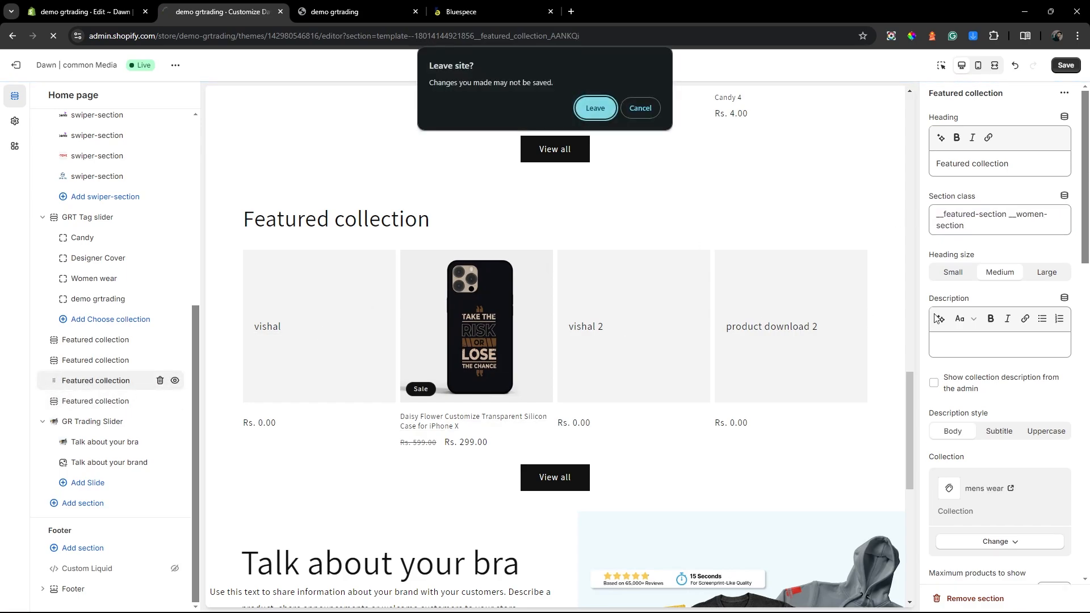
{"action": "key", "text": "Escape"}
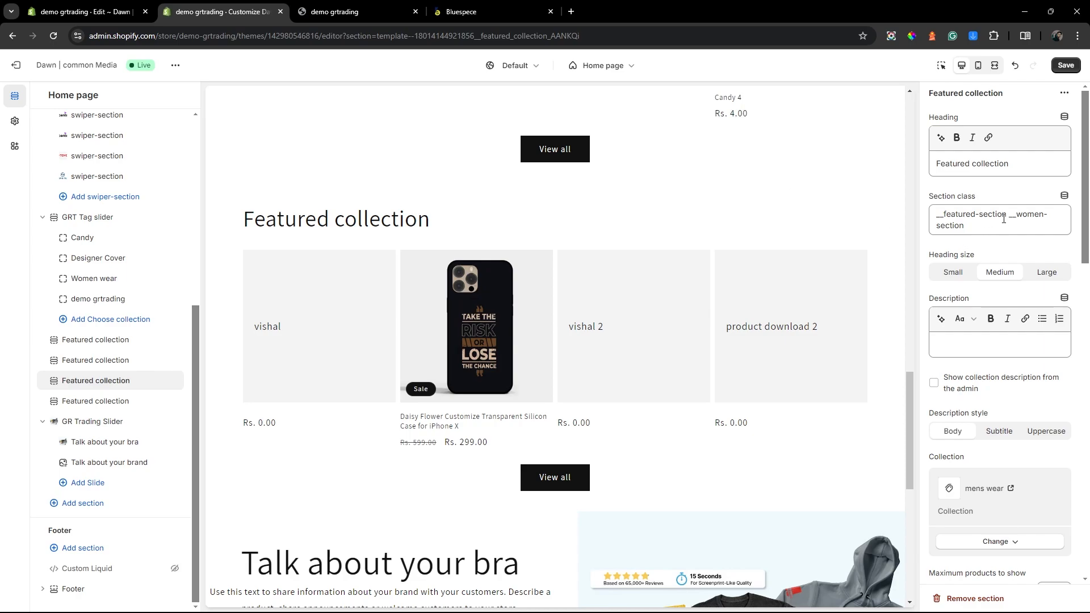
{"action": "left_click_drag", "start_coordinate": [1010, 216], "coordinate": [924, 219]}
{"action": "key", "text": "ctrl+c"}
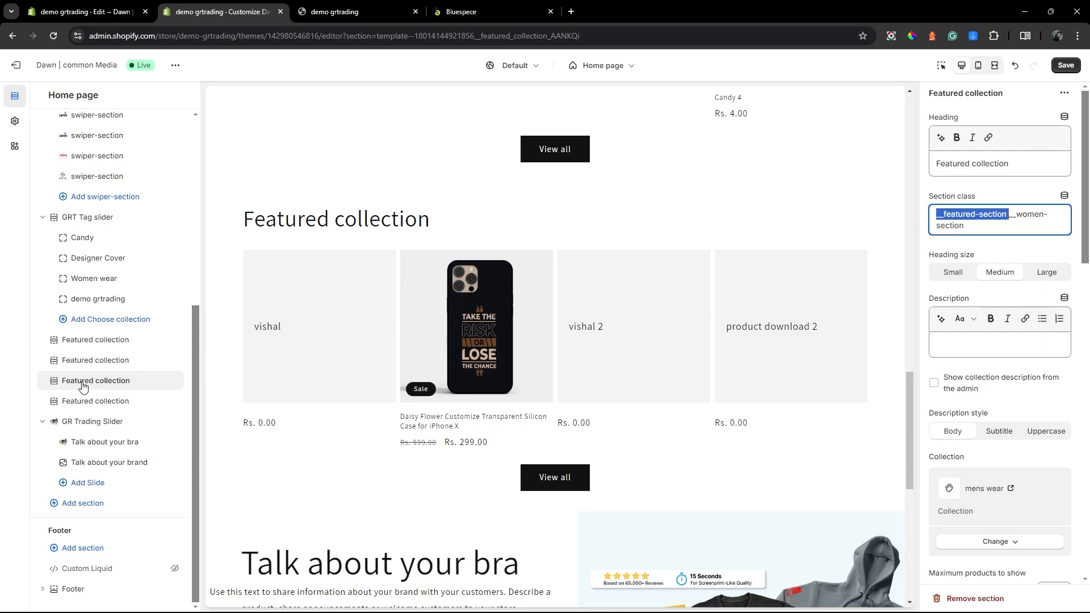
Replace __grt_section_class with __featured-section in the fourth featured collection's section class and save the theme.
{"action": "left_click", "coordinate": [82, 401]}
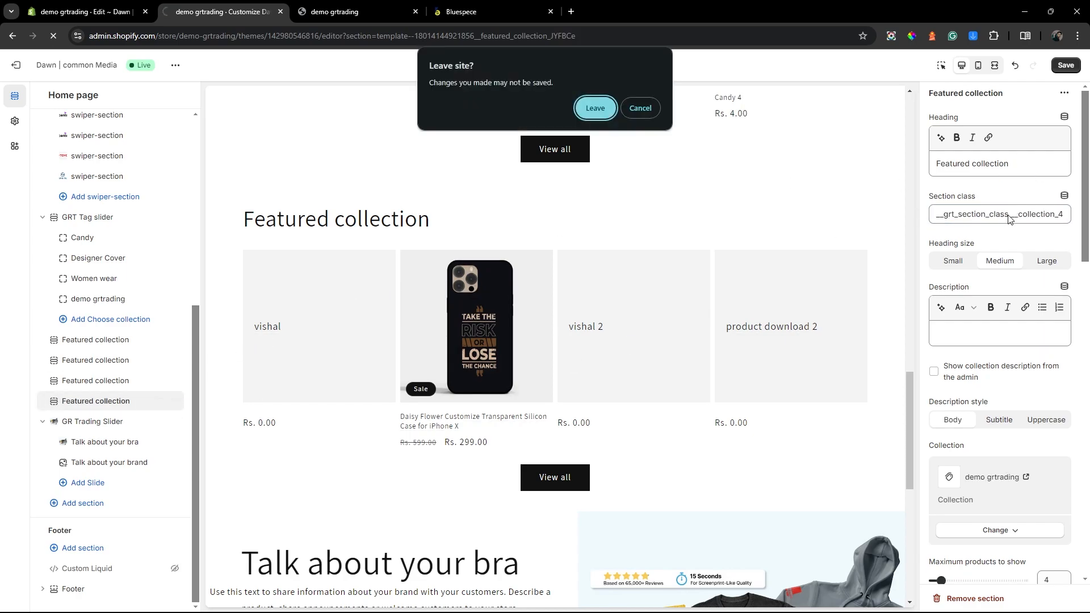
{"action": "key", "text": "Escape"}
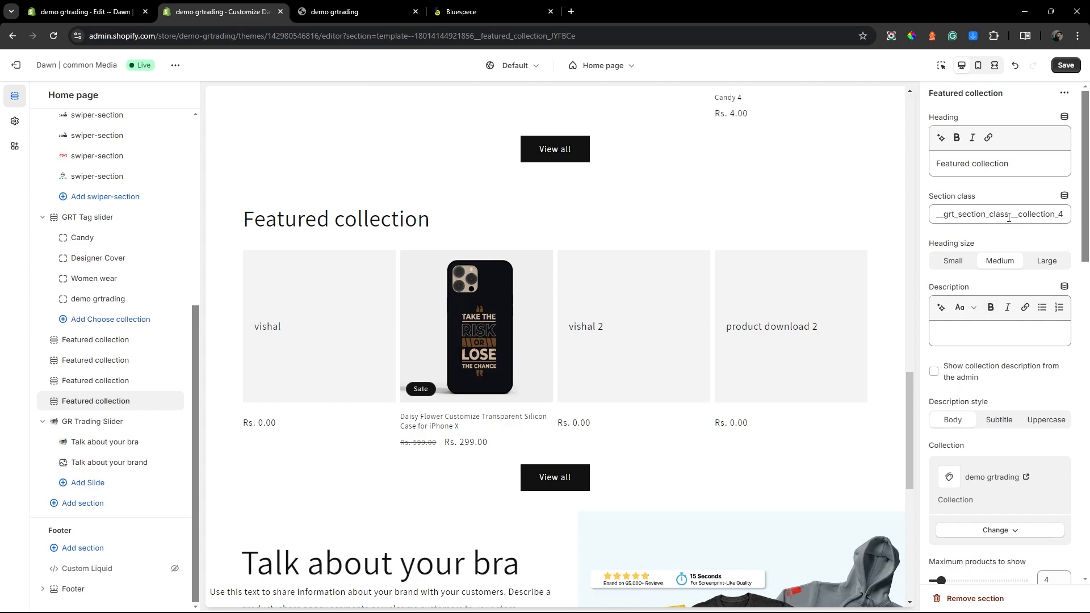
{"action": "left_click", "coordinate": [1009, 216]}
{"action": "key", "text": "ctrl+shift+Left"}
{"action": "key", "text": "ctrl+v"}
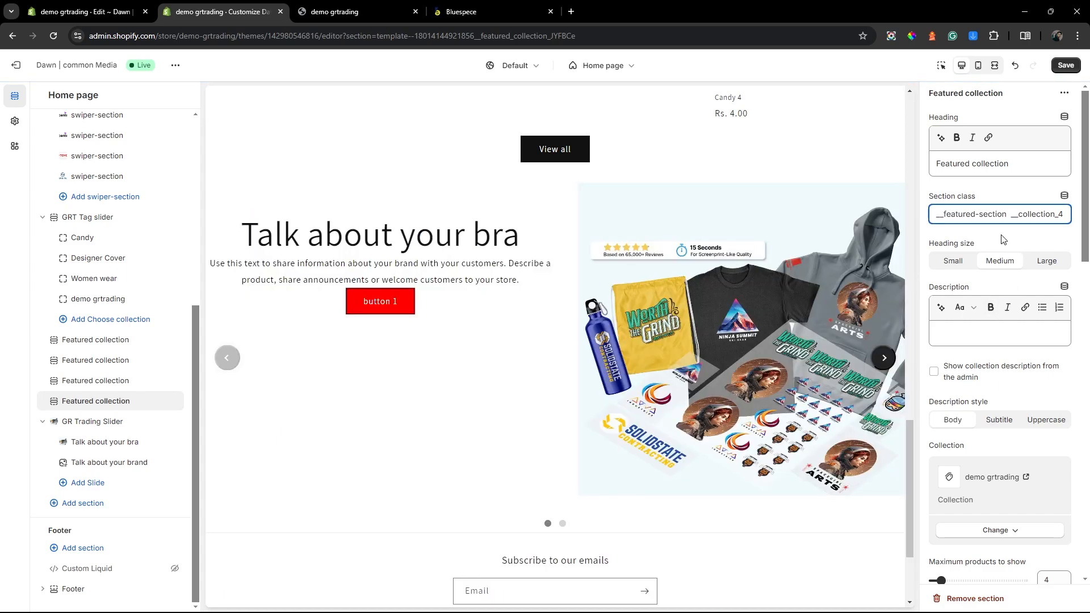
{"action": "left_click", "coordinate": [1004, 240]}
{"action": "scroll", "coordinate": [669, 244], "scroll_direction": "up", "scroll_amount": 7}
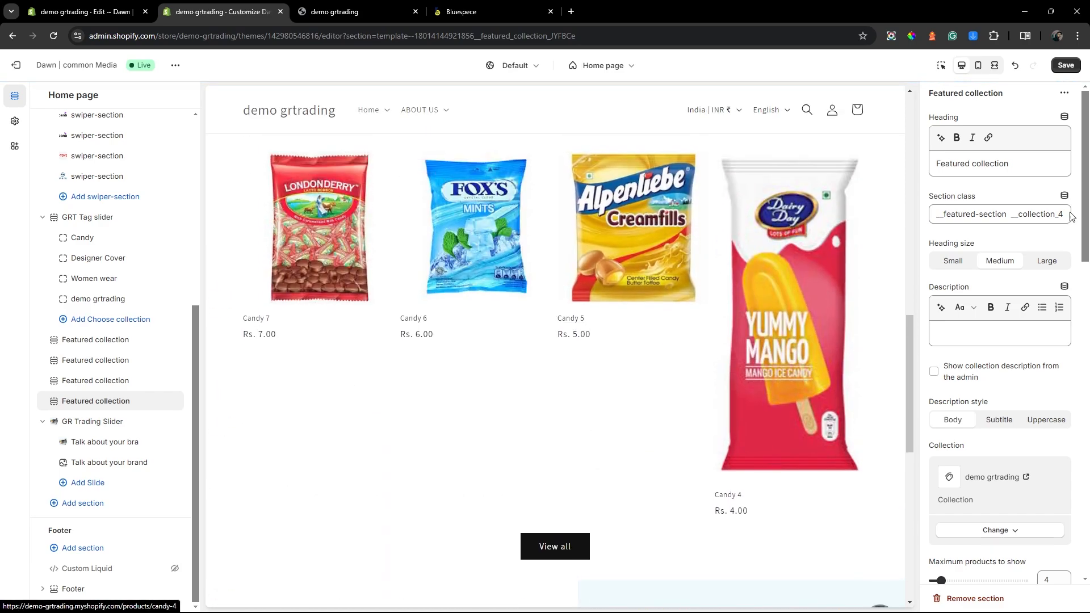
{"action": "scroll", "coordinate": [568, 323], "scroll_direction": "up", "scroll_amount": 3}
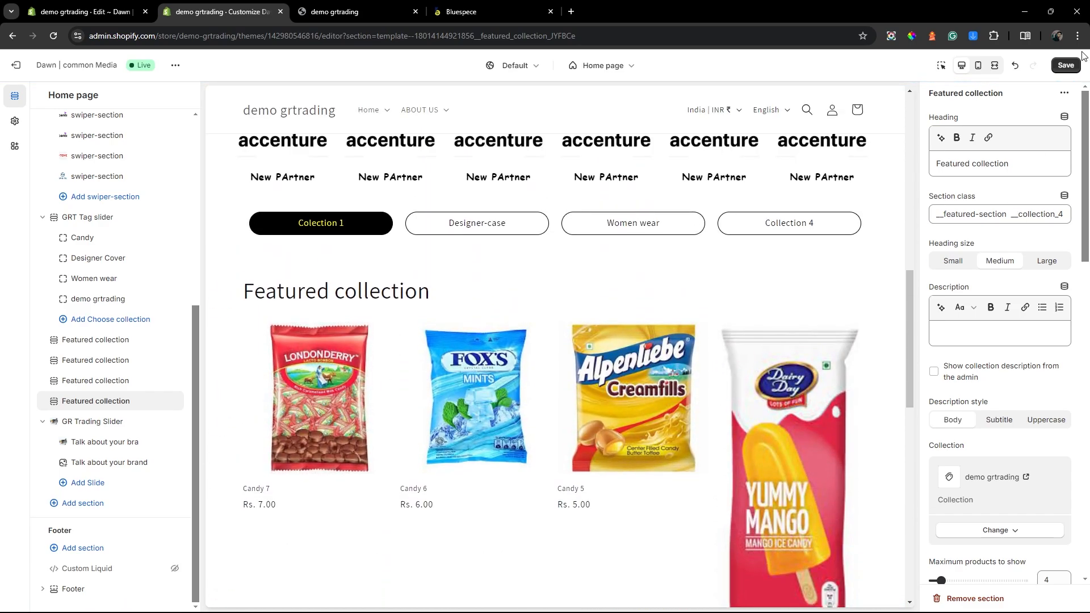
{"action": "left_click", "coordinate": [1066, 65]}
Reload the storefront page and test the Collection 4, Designer-case and Women wear tabs of the tag slider.
{"action": "left_click", "coordinate": [335, 11]}
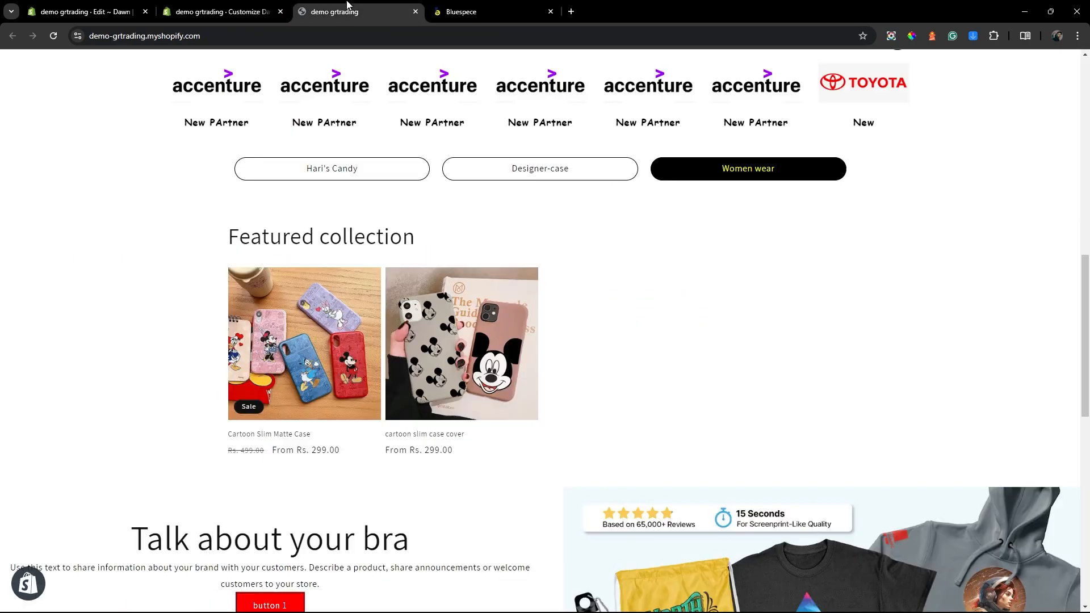
{"action": "left_click", "coordinate": [53, 36]}
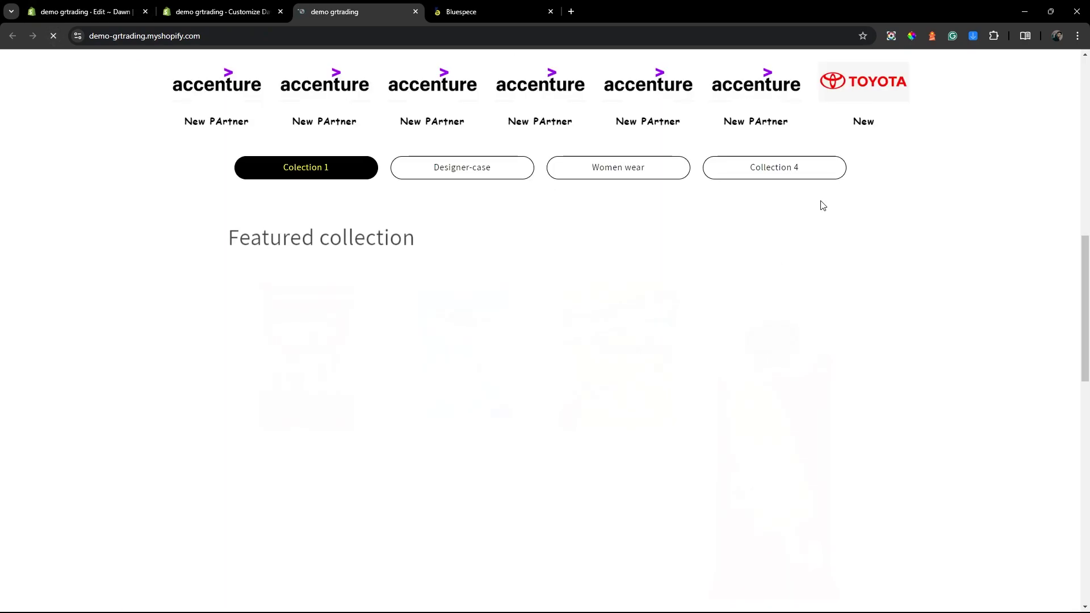
{"action": "left_click", "coordinate": [783, 180]}
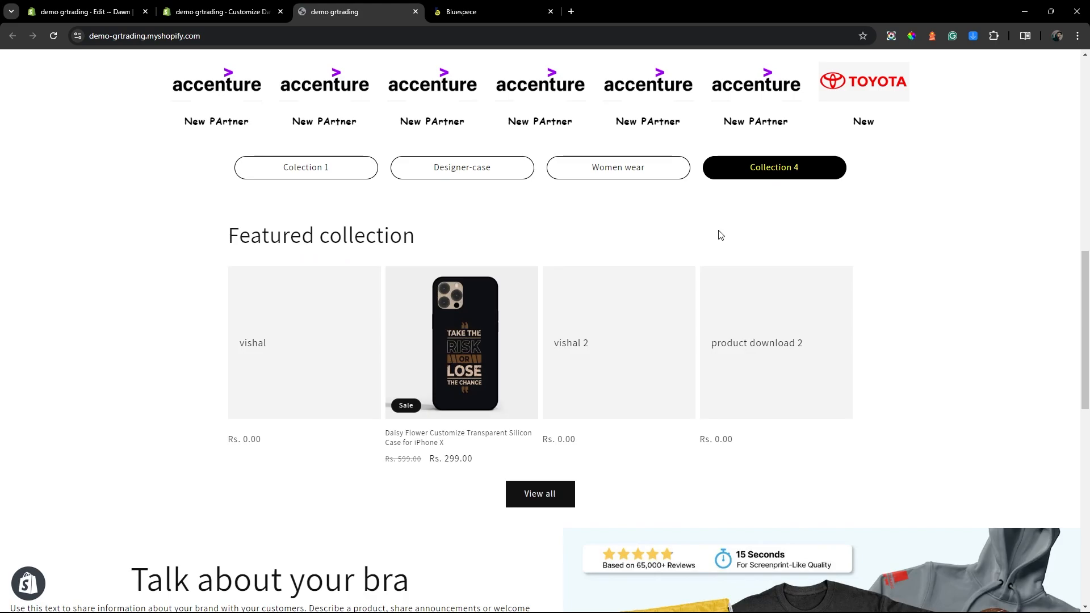
{"action": "left_click", "coordinate": [485, 173]}
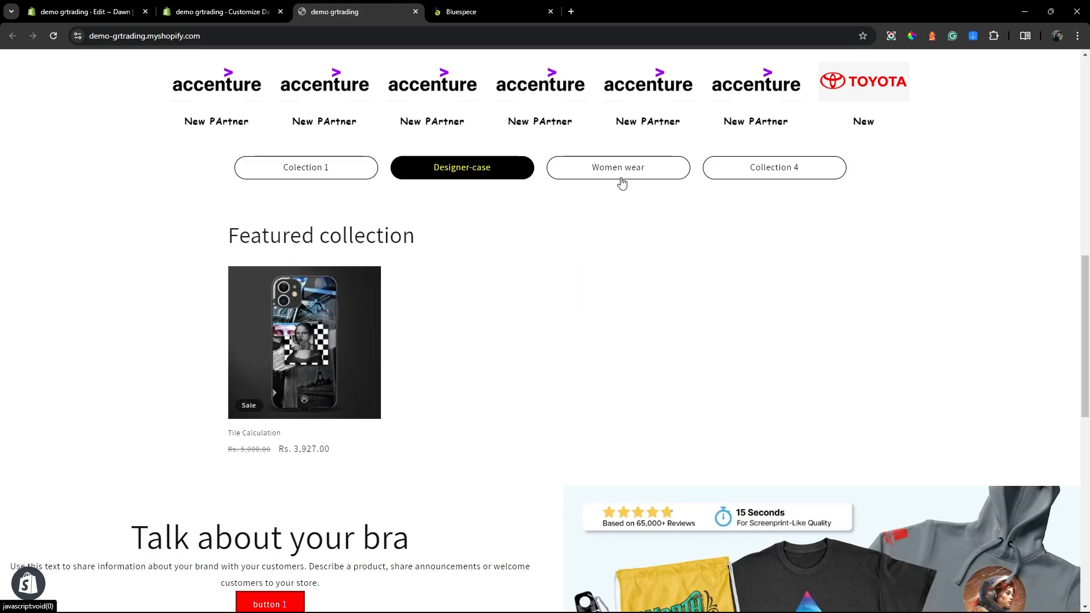
{"action": "left_click", "coordinate": [622, 181]}
{"action": "left_click", "coordinate": [735, 170]}
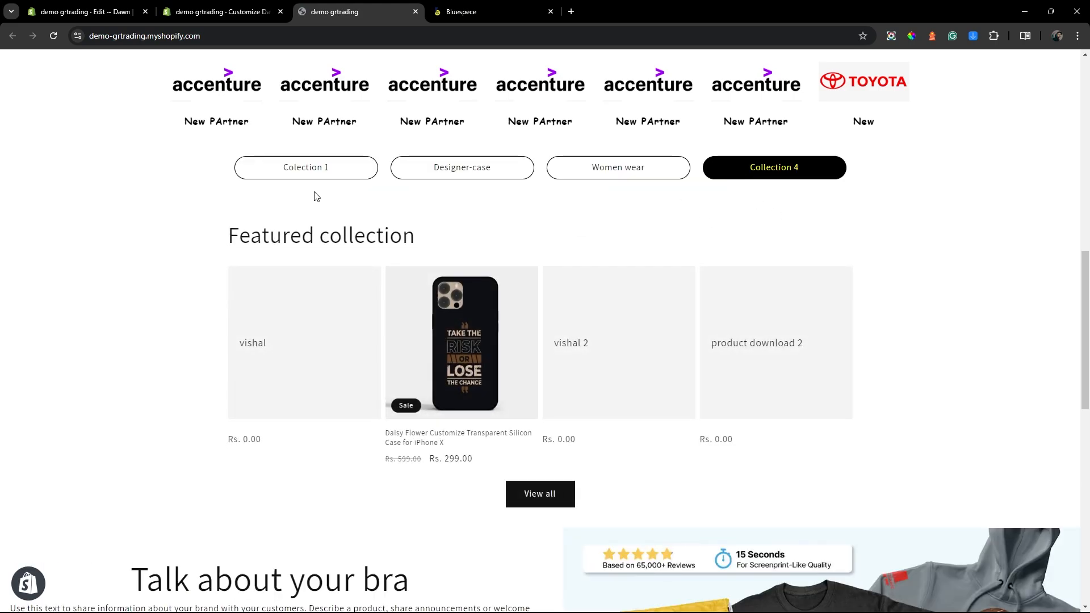
Return to the theme editor and review the featured collection sections below the GRT Tag slider.
{"action": "left_click", "coordinate": [221, 11]}
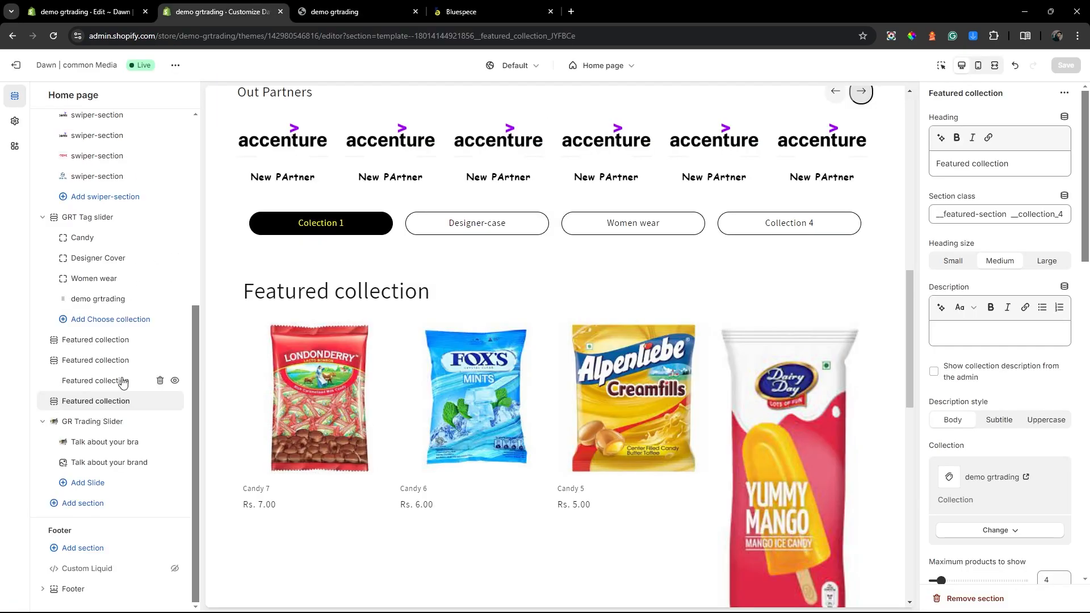
{"action": "left_click_drag", "start_coordinate": [114, 363], "coordinate": [132, 392]}
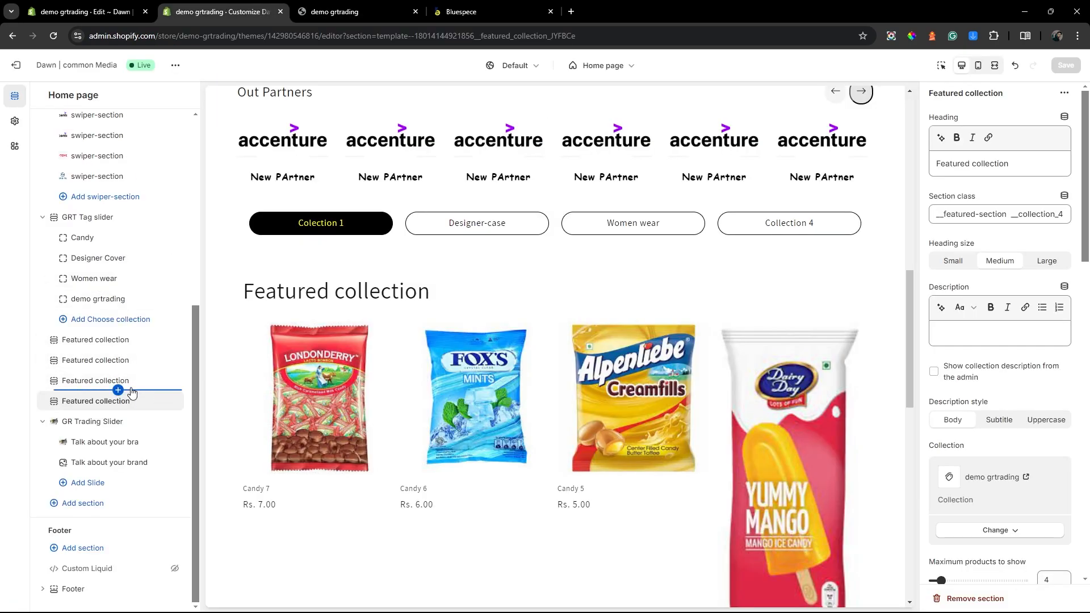